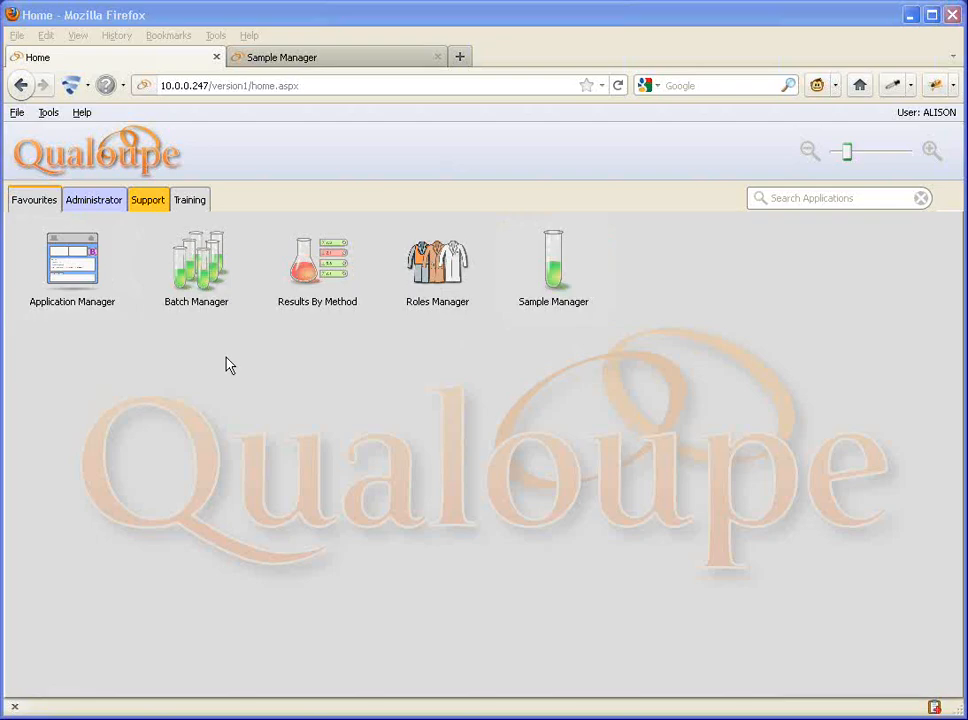
- Add Companies Manager from the Administrator applications to the favourites and display the Favourites page
left_click(97, 200)
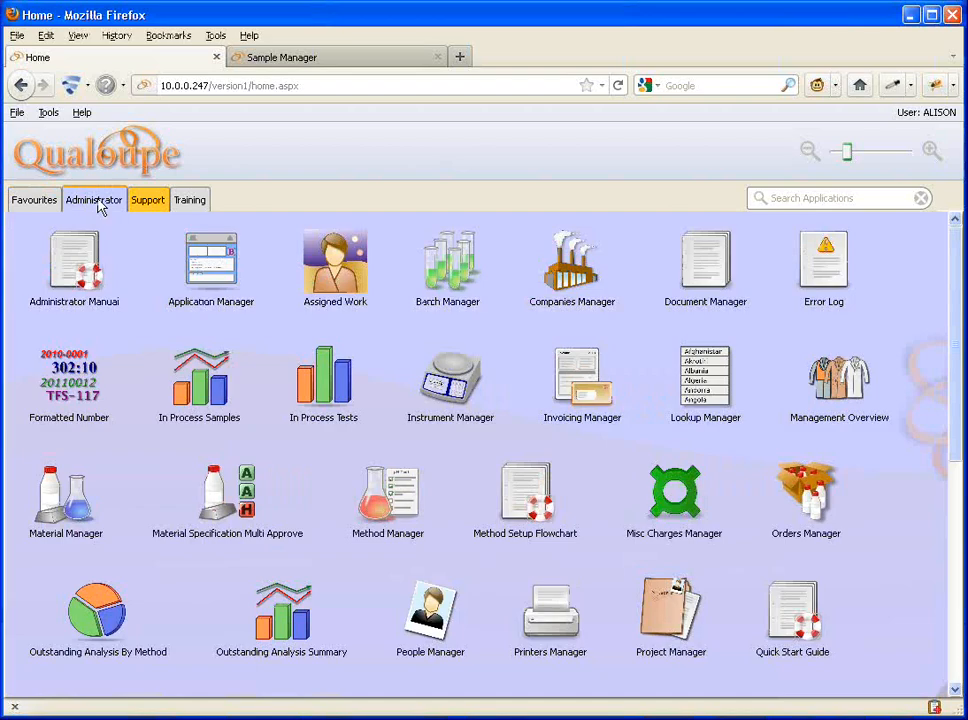
right_click(607, 302)
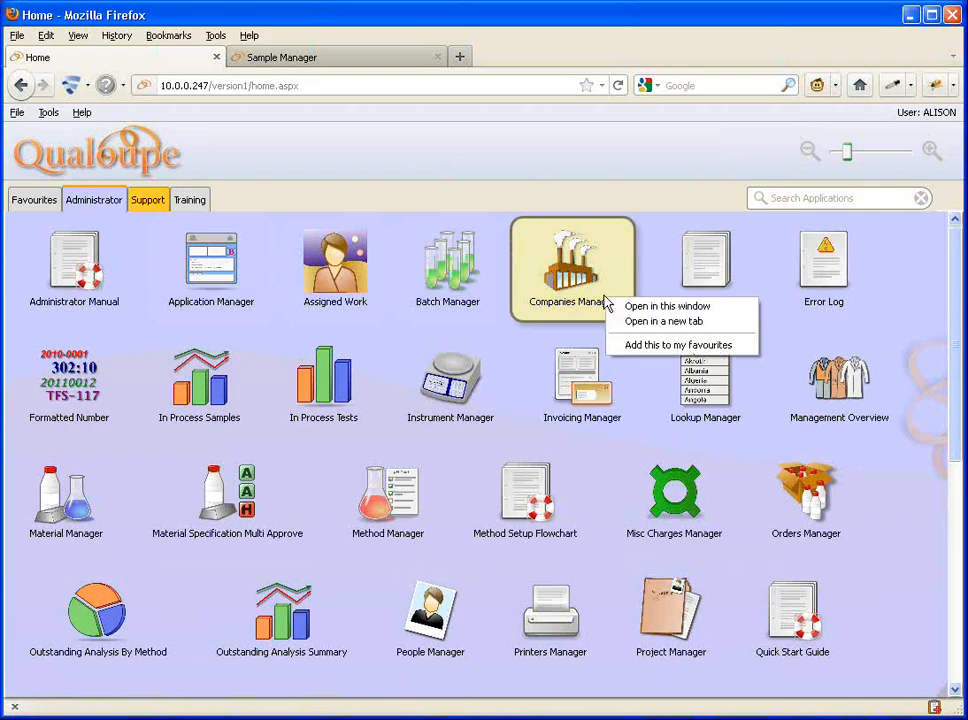
left_click(659, 345)
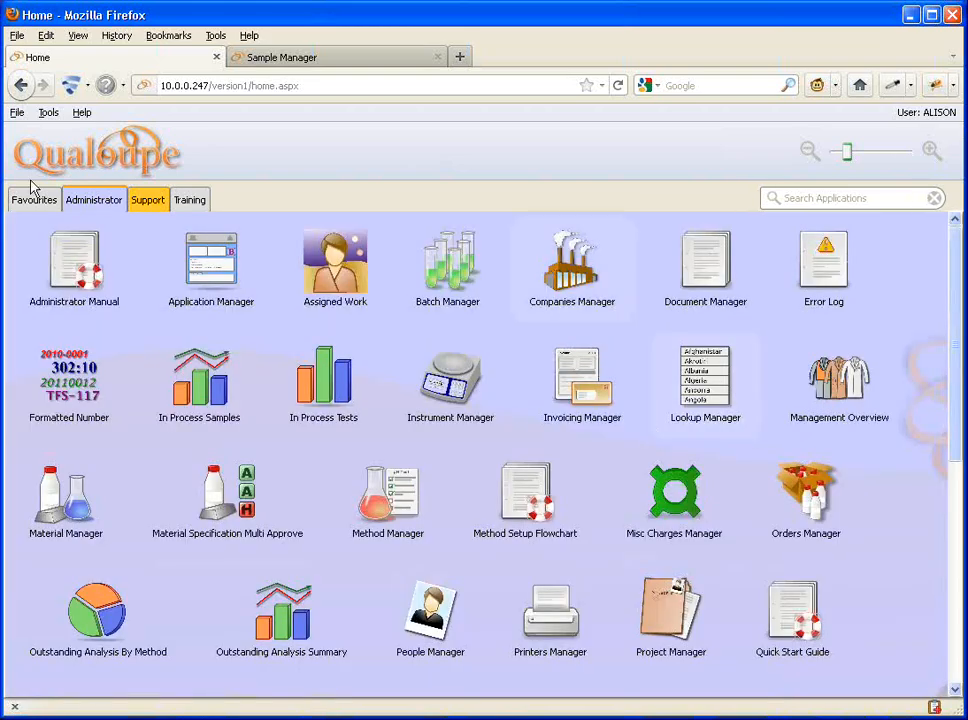
left_click(32, 199)
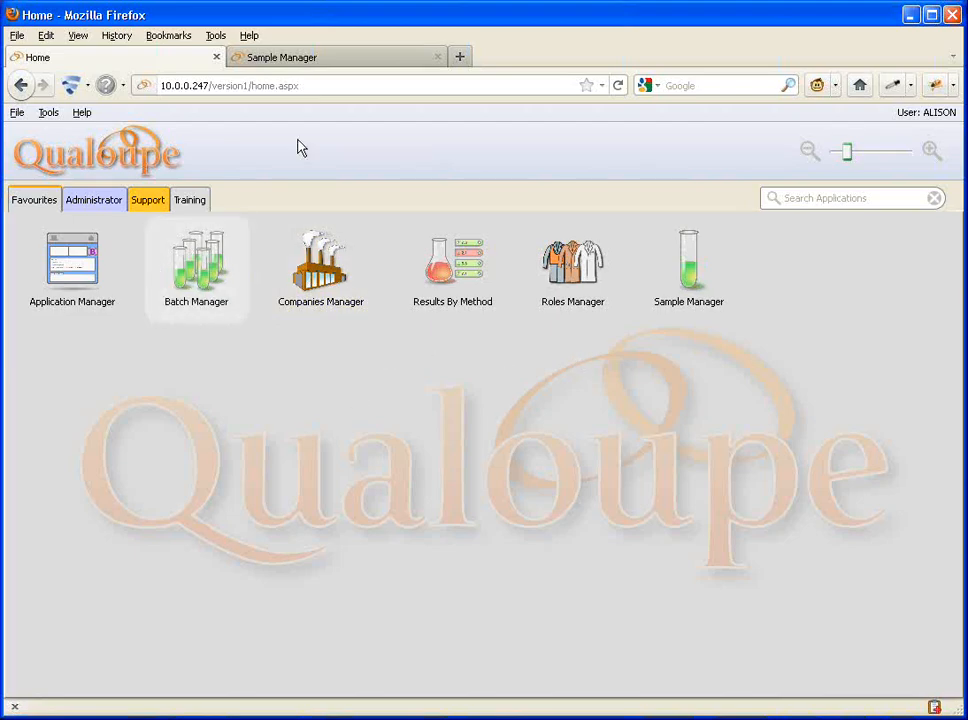
- Switch to the open Sample Manager and set the sample's Material to Demo Material
left_click(352, 60)
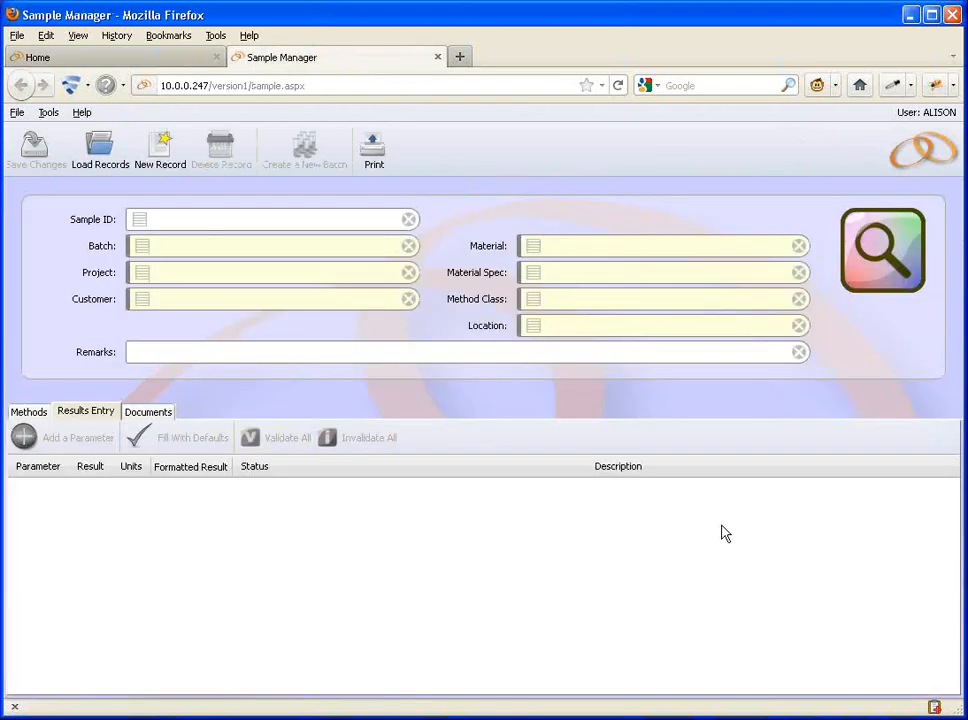
left_click(531, 249)
left_click(531, 249)
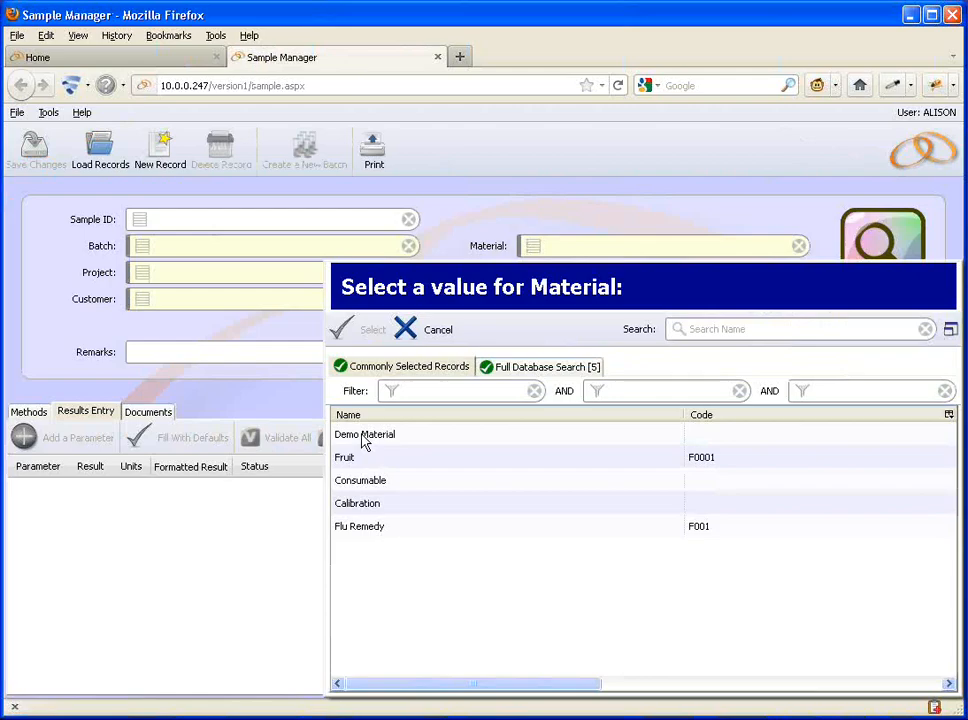
left_click(364, 440)
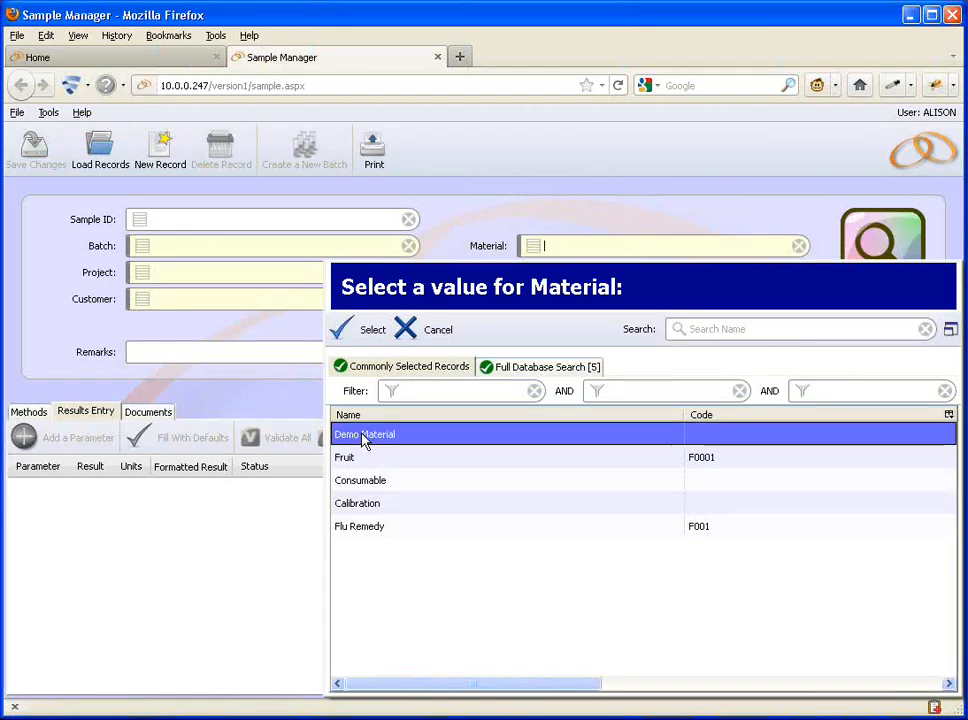
left_click(373, 331)
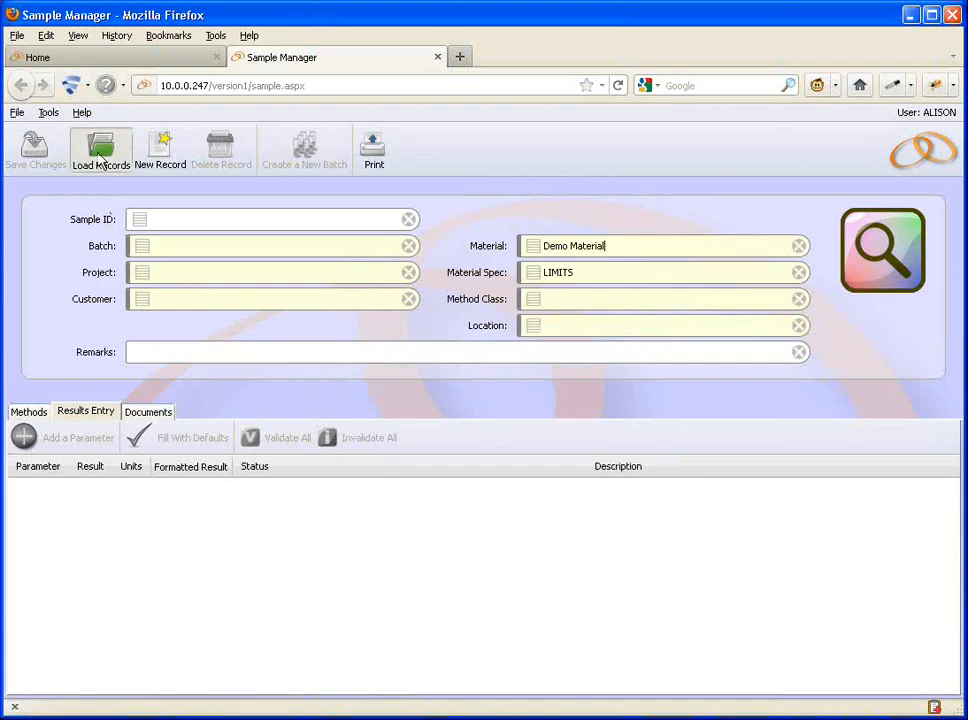
- Open the record loading window for the current criteria and save them as a search named "Demo Material"
left_click(100, 157)
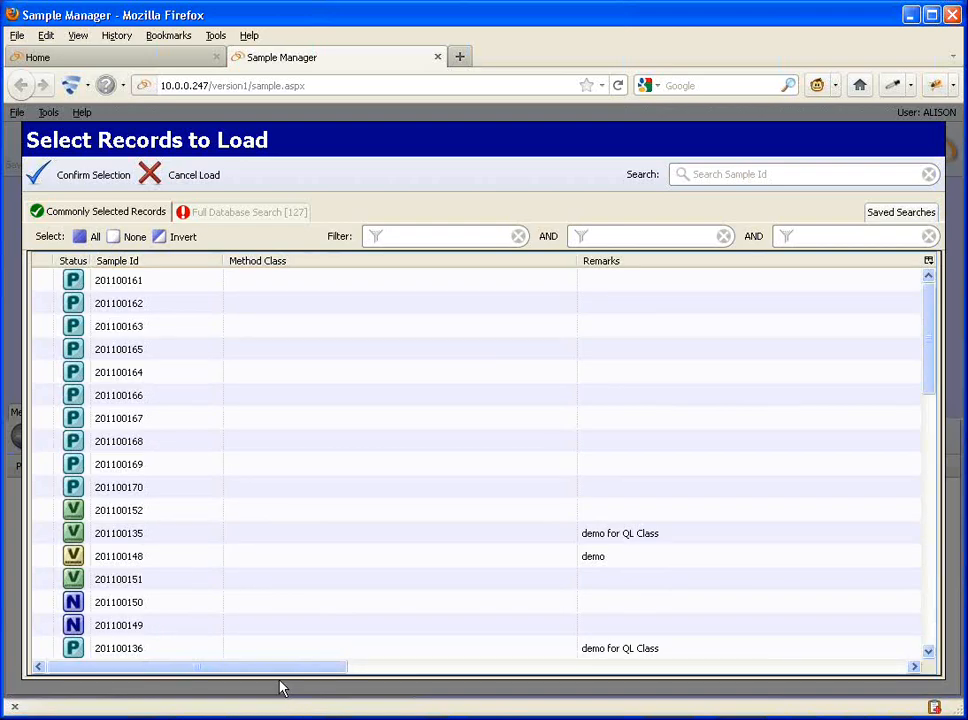
left_click(913, 222)
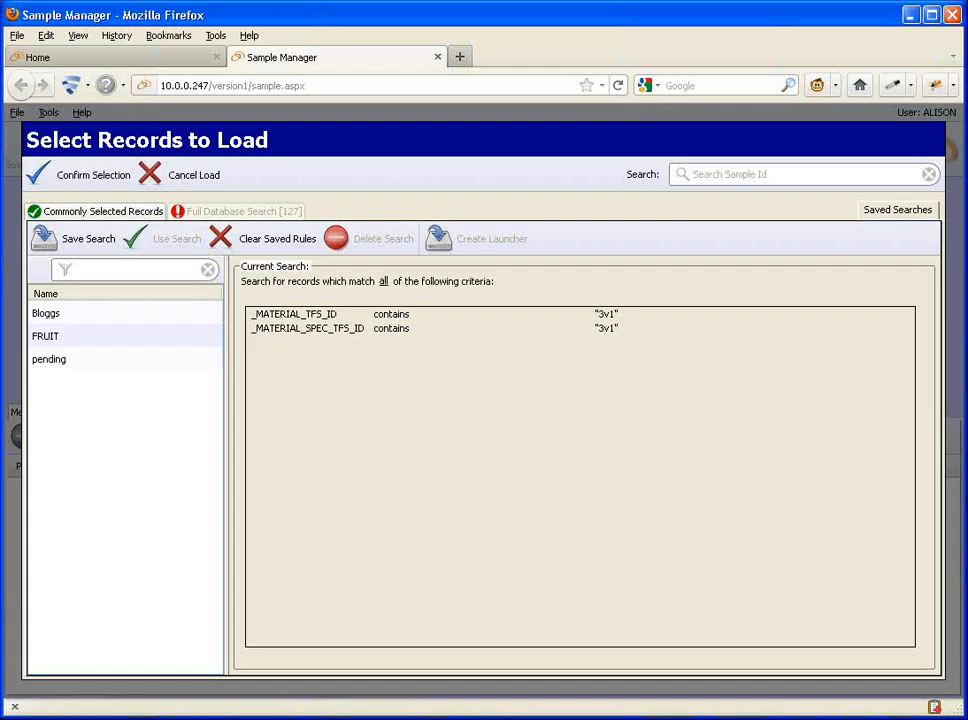
left_click(65, 246)
type("D")
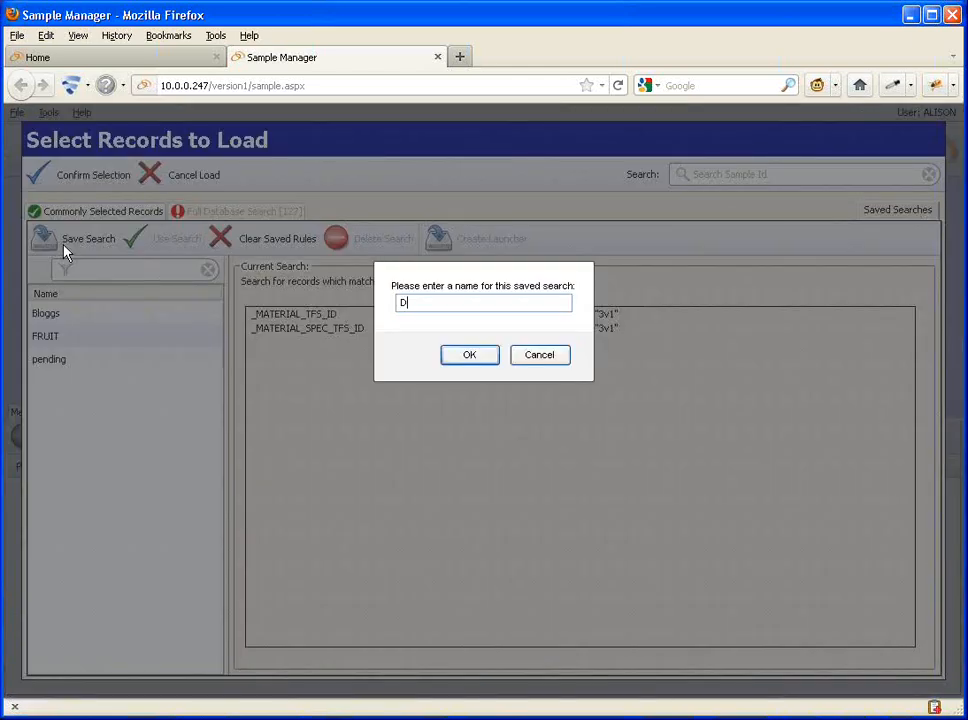
type("emo Material")
left_click(489, 360)
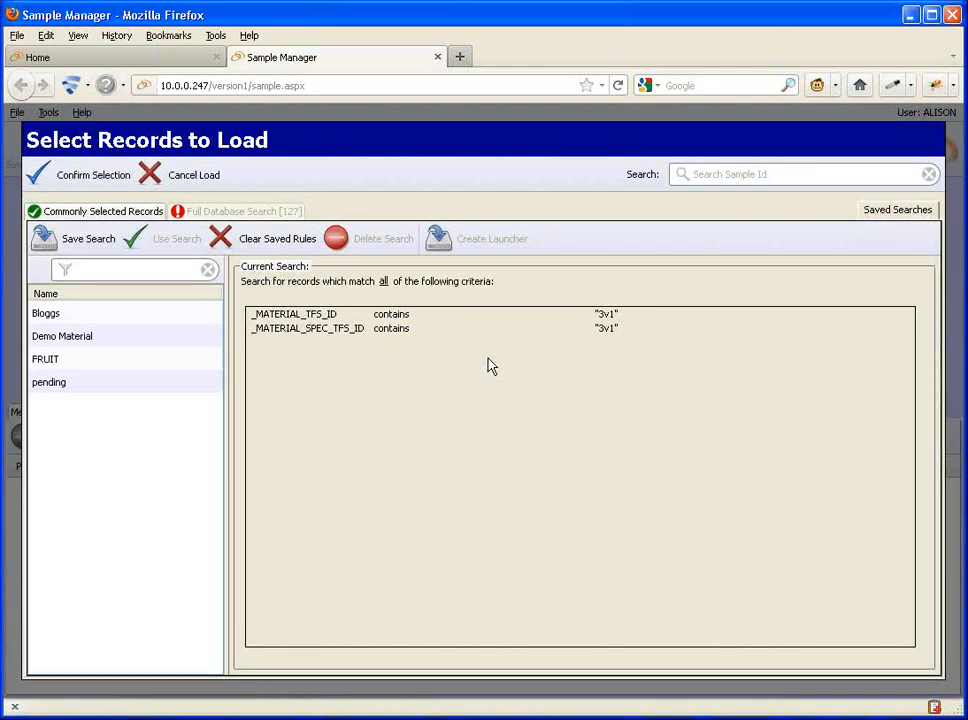
- Reopen the record loading window, examine the criteria stored in the Demo Material saved search, and cancel the load
left_click(176, 178)
left_click(81, 146)
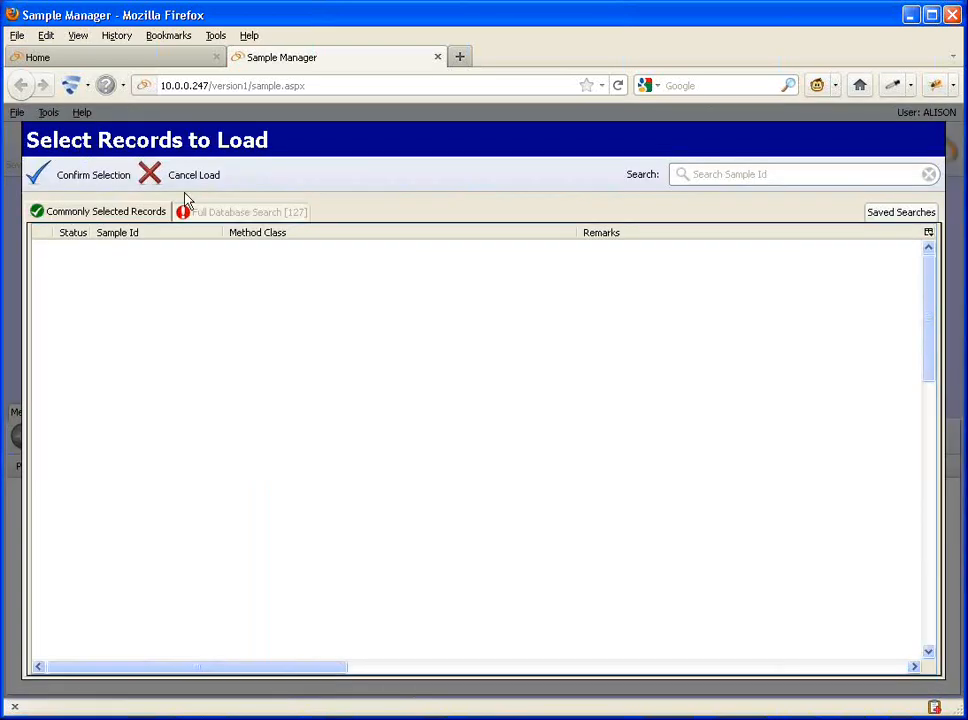
left_click(912, 216)
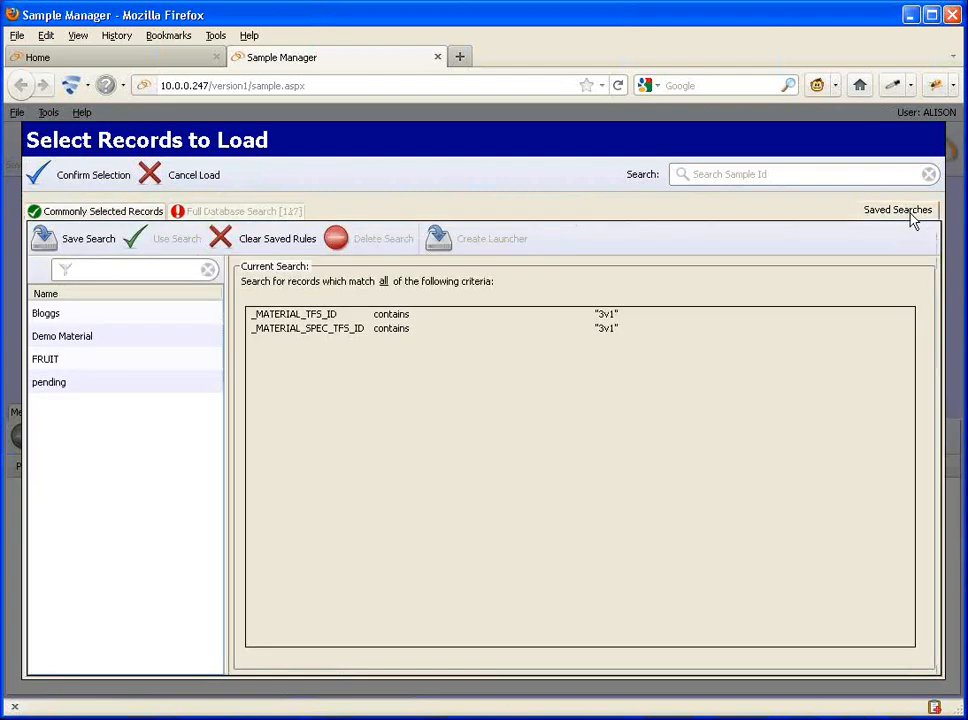
left_click(45, 340)
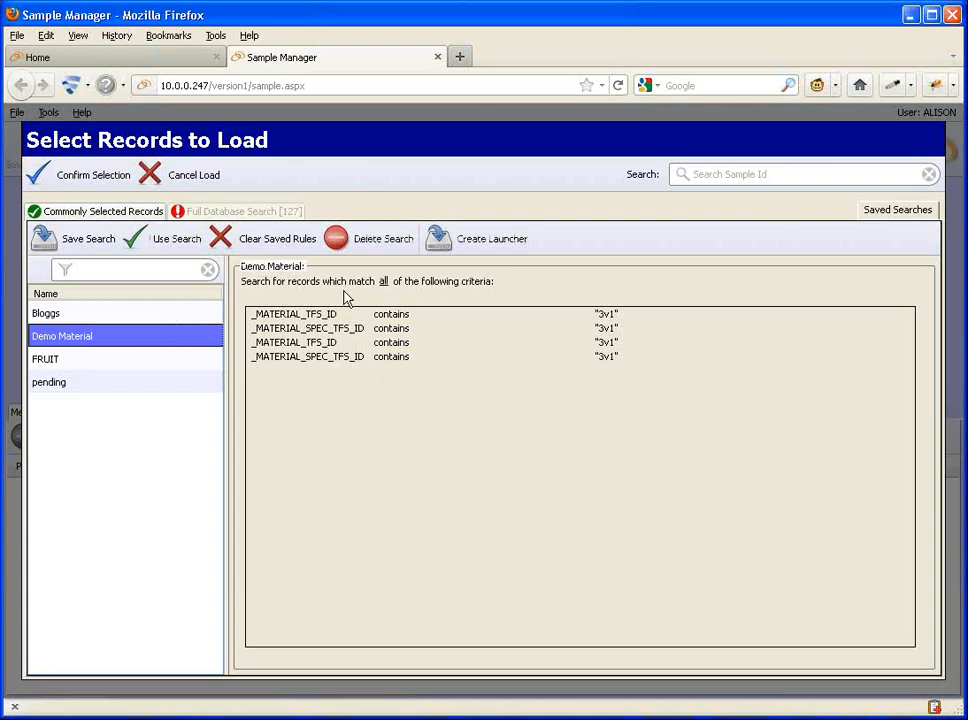
left_click(185, 178)
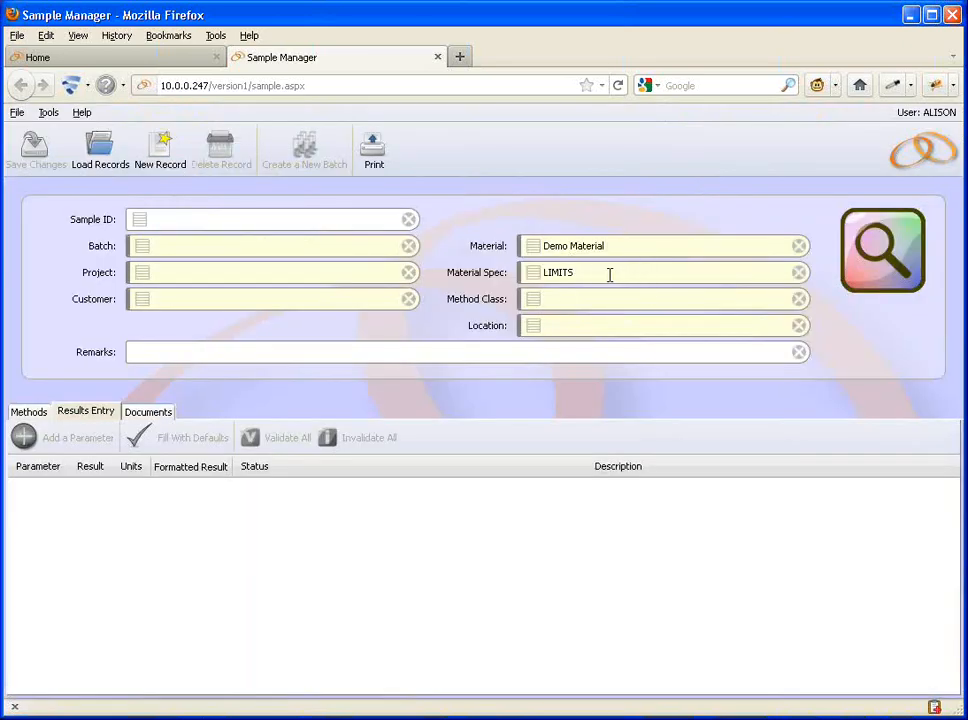
- Clear the Material Spec and Material fields and review the criteria of the Demo Material and FRUIT saved searches
left_click(798, 273)
left_click(800, 246)
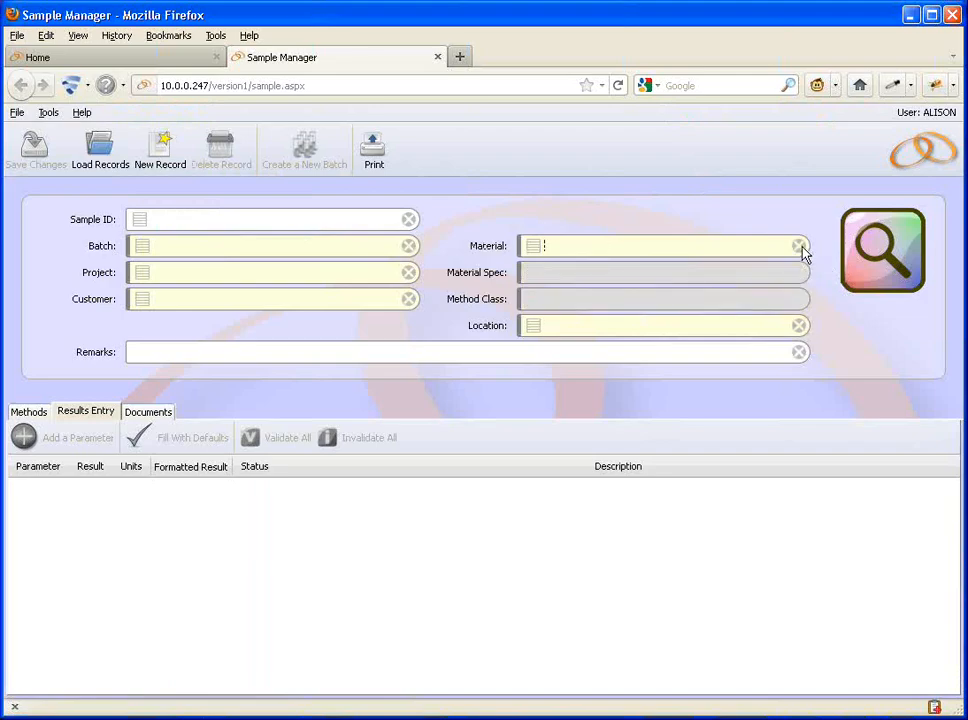
left_click(101, 152)
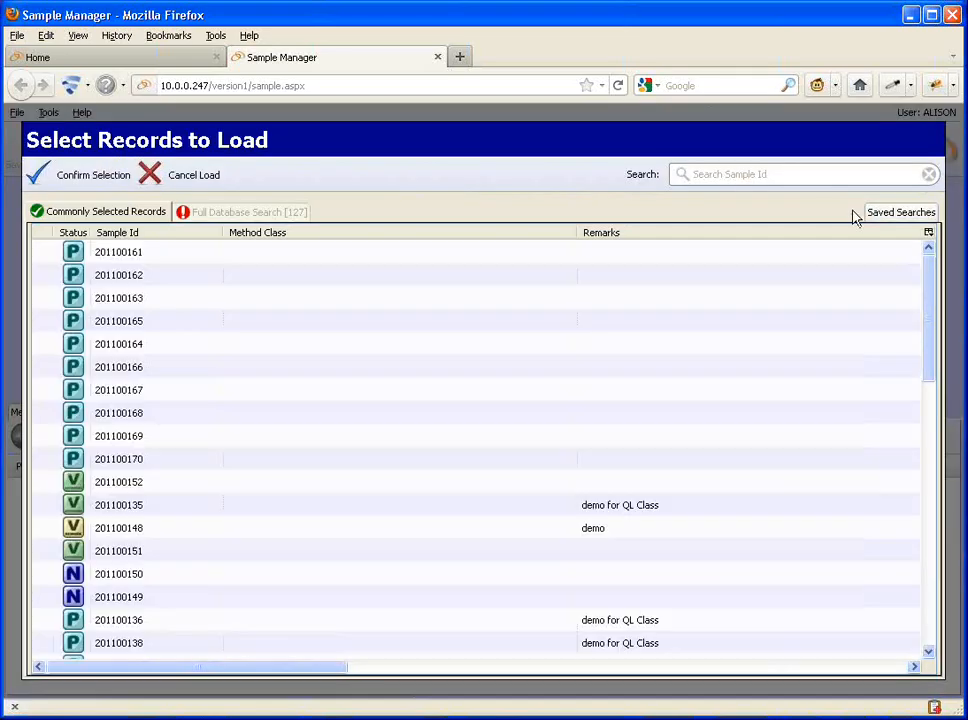
left_click(889, 214)
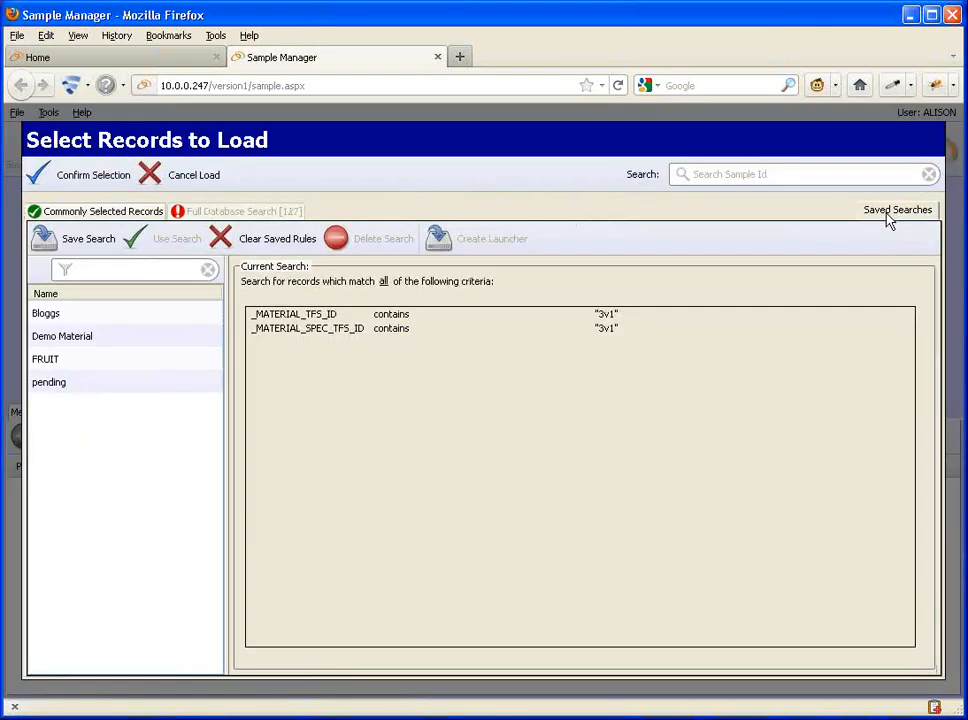
left_click(47, 342)
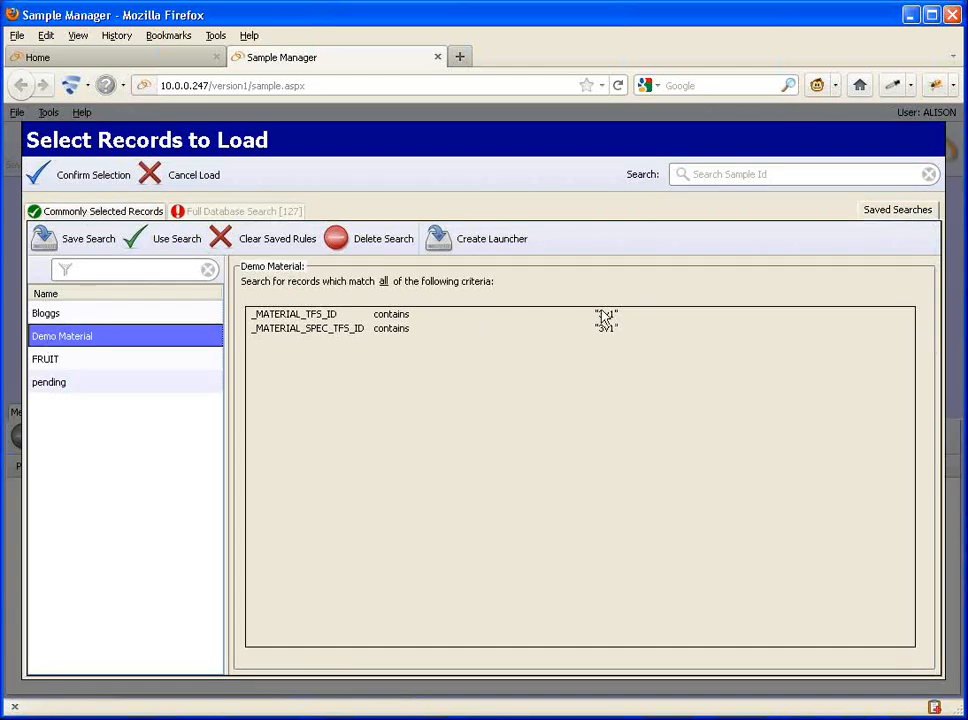
left_click(82, 360)
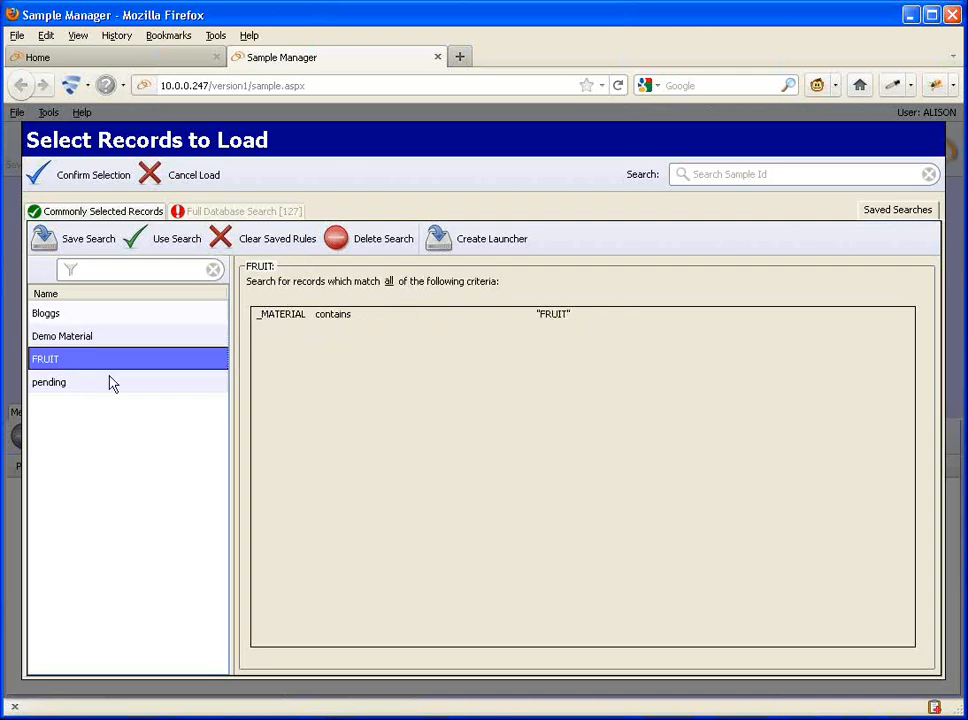
- Create a favourites launcher from the pending saved search, named "Sample Manager (Pending Samples)"
left_click(67, 396)
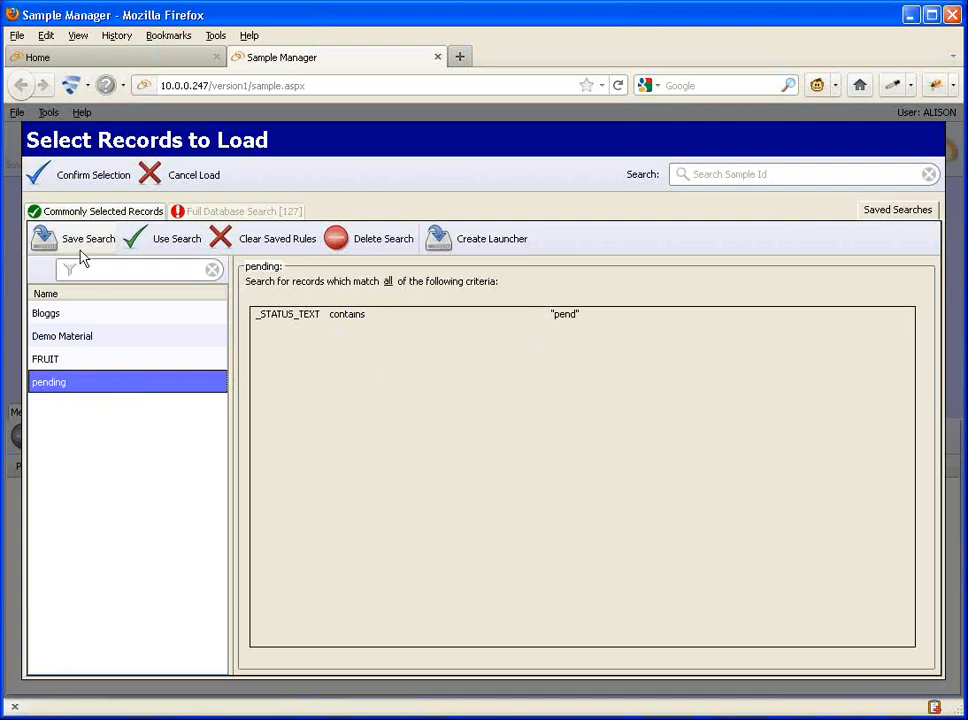
left_click(474, 248)
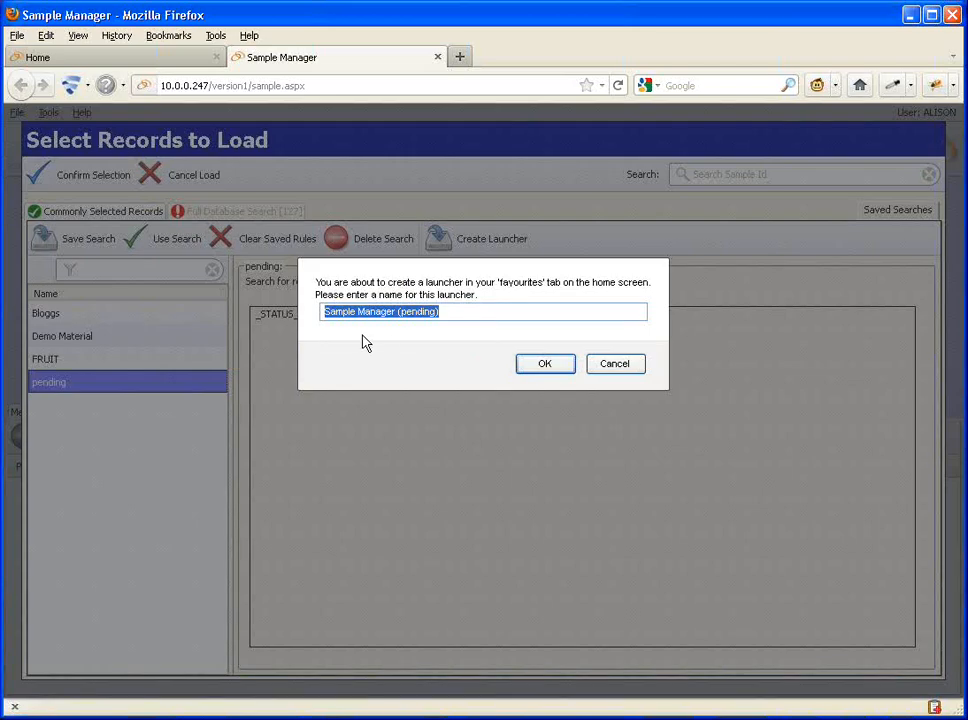
left_click(325, 311)
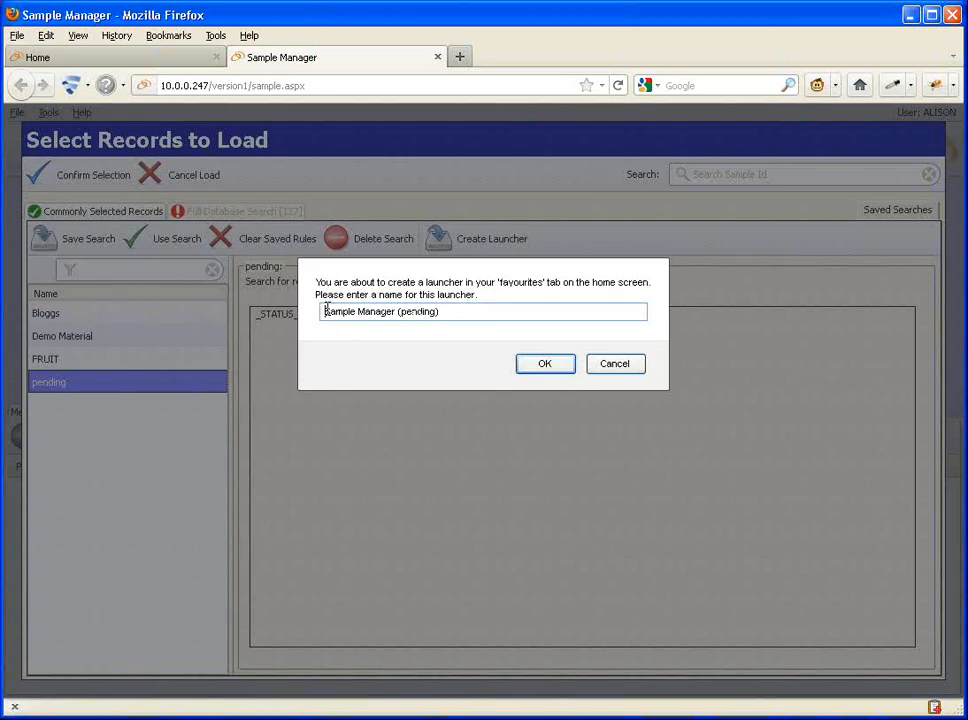
left_click(435, 312)
key("BackSpace")
key("BackSpace")
key("BackSpace")
key("BackSpace")
key("BackSpace")
key("BackSpace")
key("BackSpace")
key("BackSpace")
type("Rending)Samples")
left_click(541, 368)
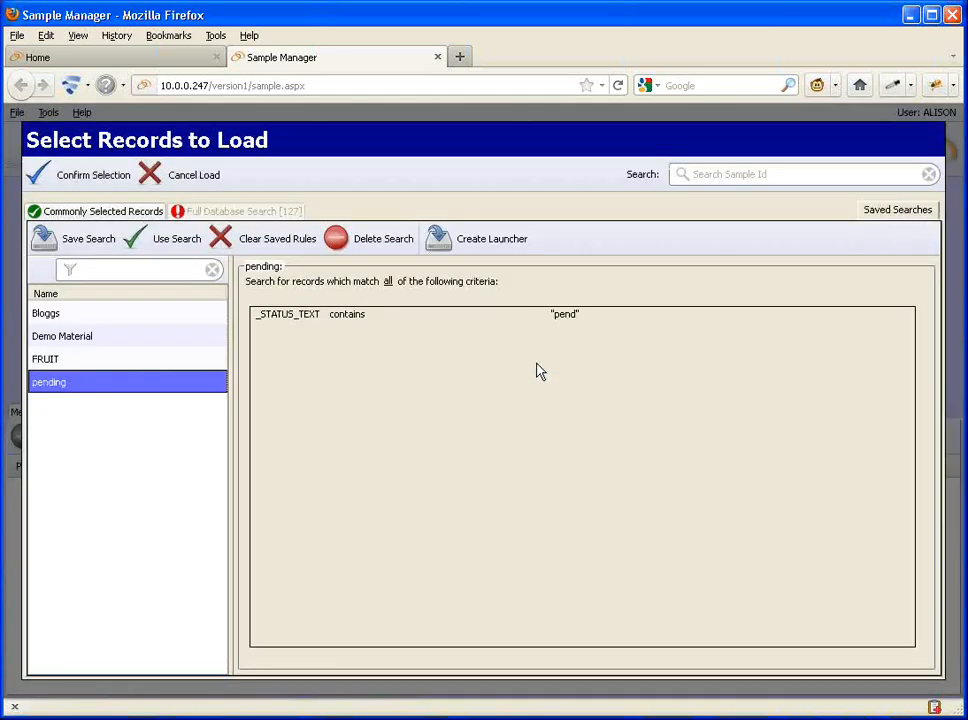
- Cancel loading records and return to the Favourites on the Home page
left_click(179, 180)
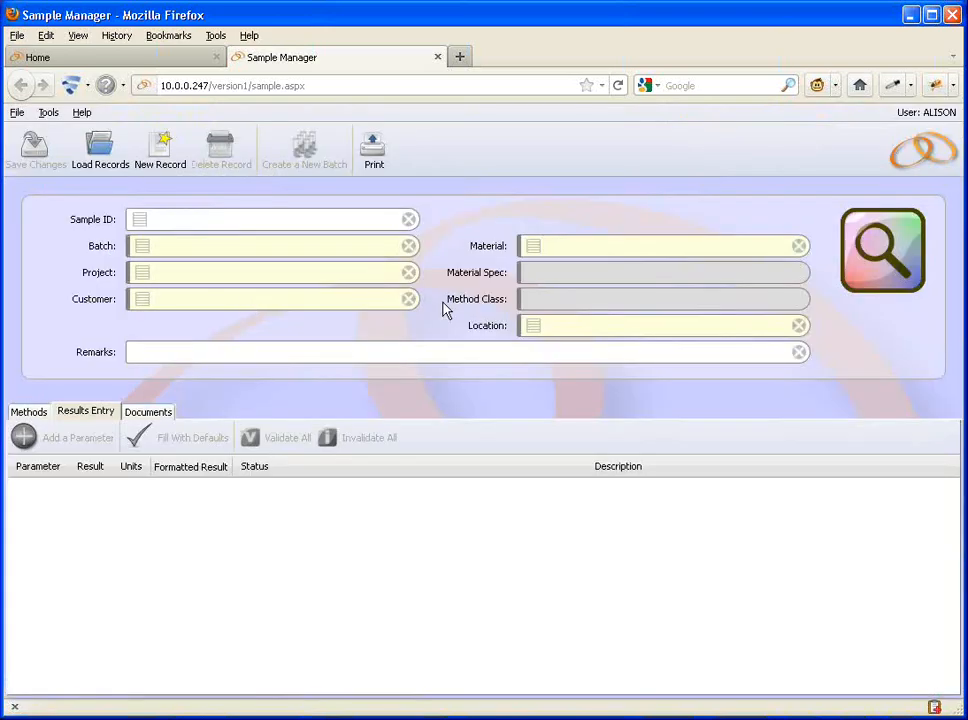
left_click(90, 62)
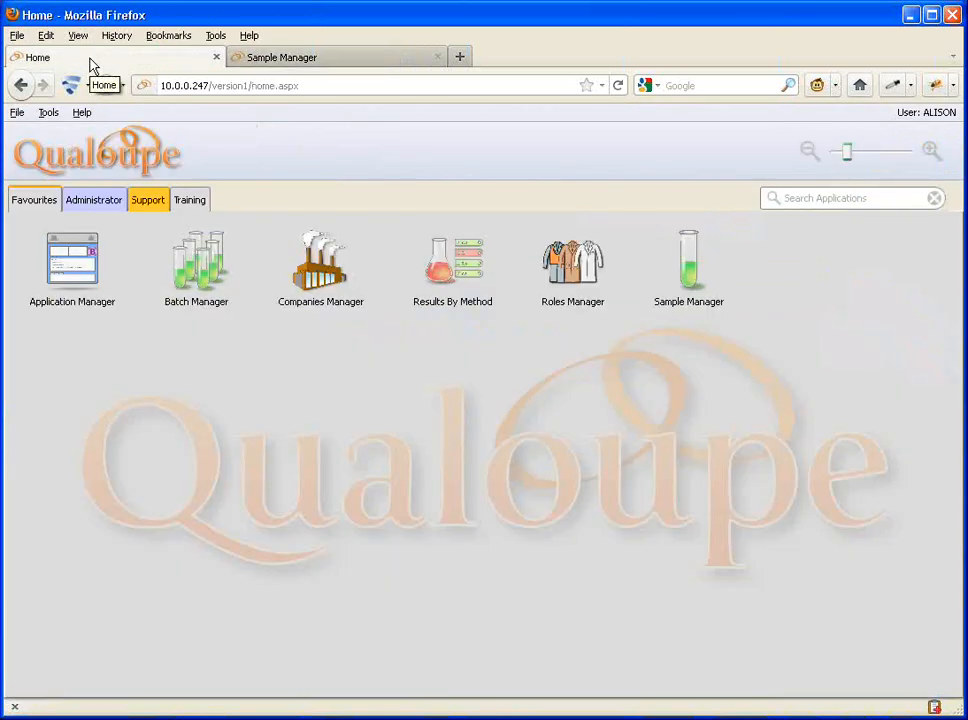
left_click(187, 200)
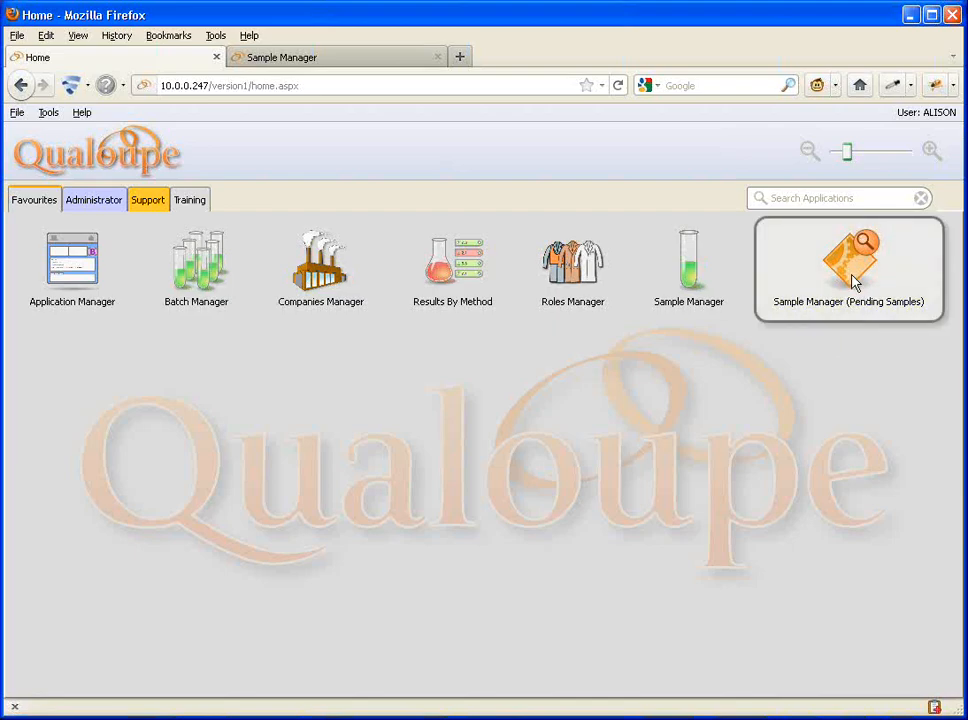
- Run the Sample Manager (Pending Samples) launcher, load all the records it lists, and return to the Home page
left_click(855, 283)
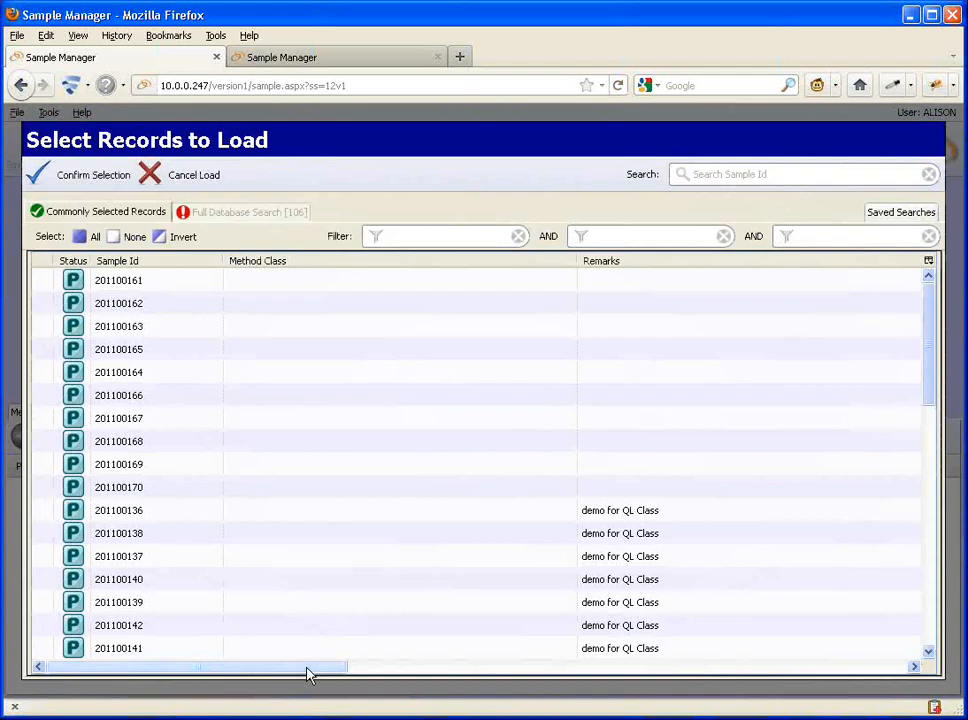
left_click_drag(308, 672, 534, 672)
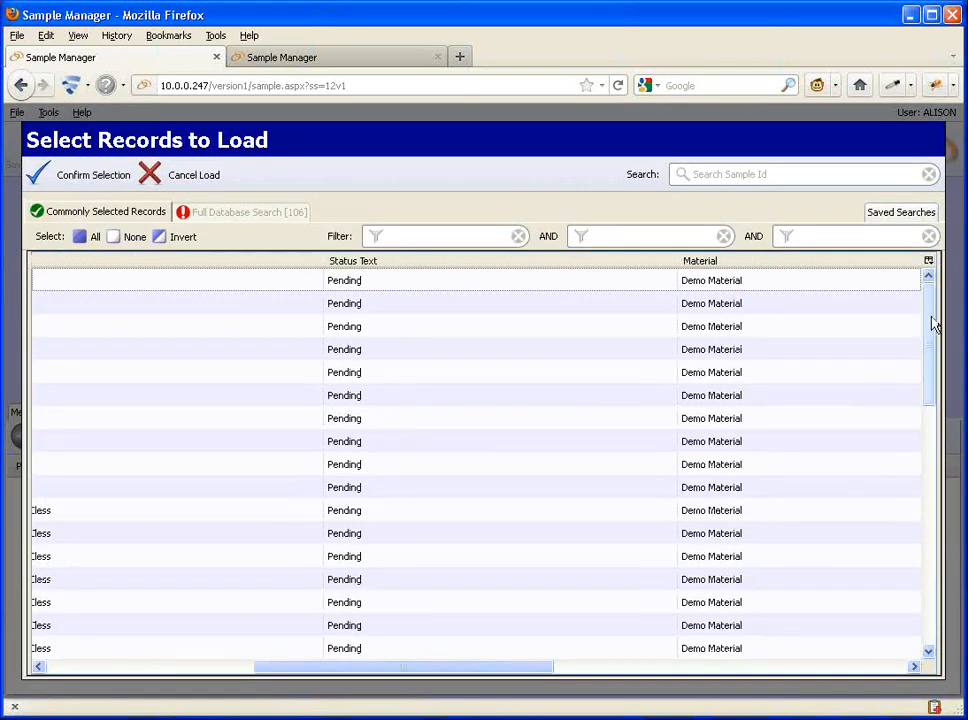
left_click_drag(932, 322, 929, 573)
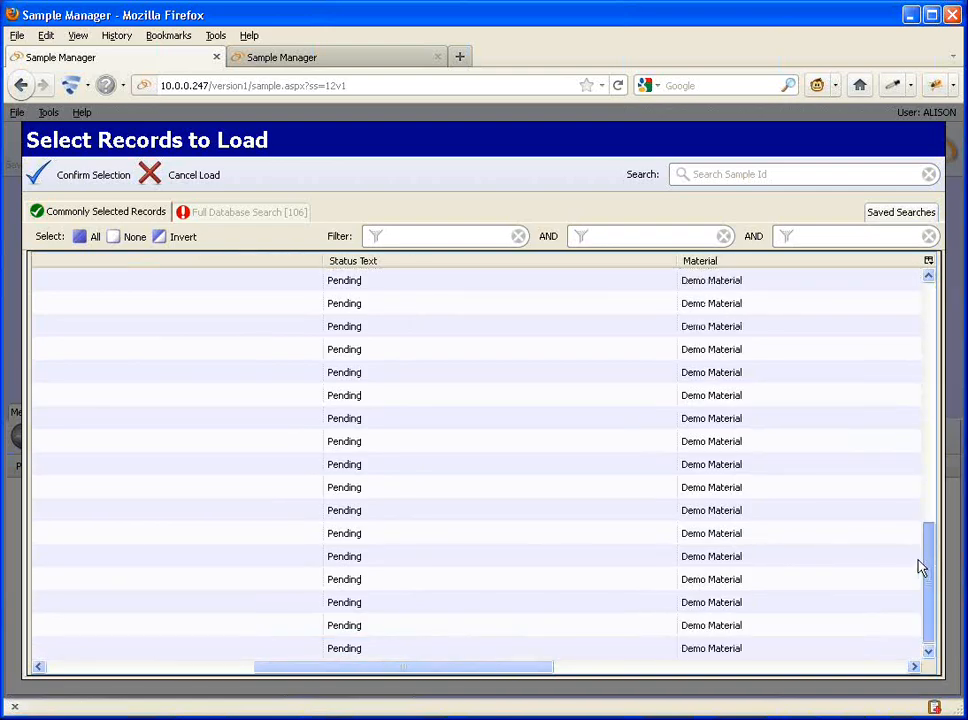
left_click_drag(921, 567, 923, 318)
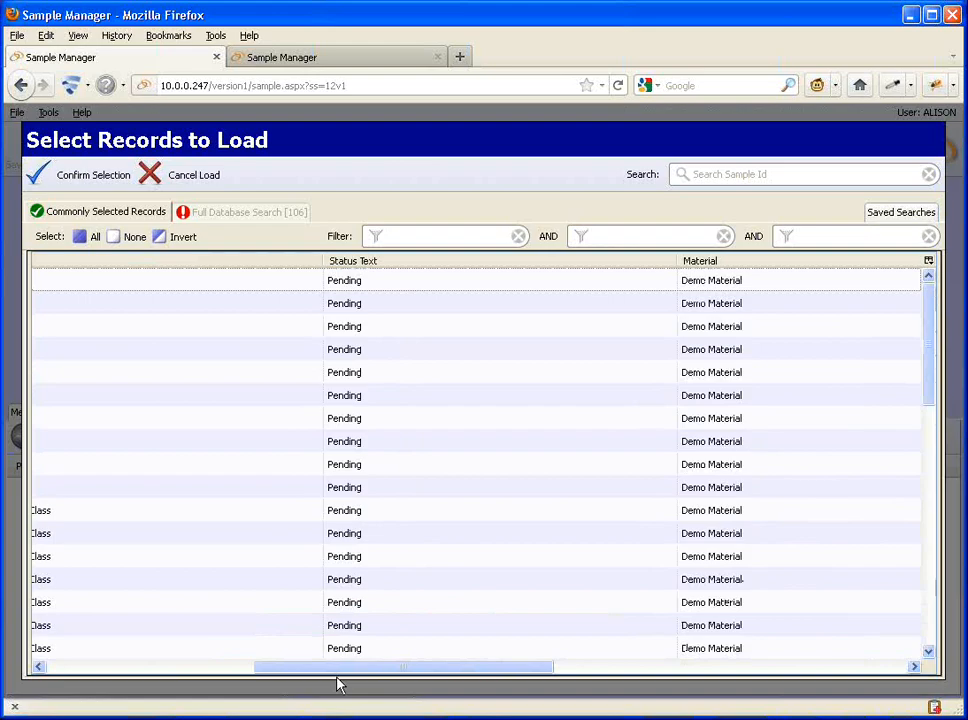
left_click_drag(338, 666, 129, 666)
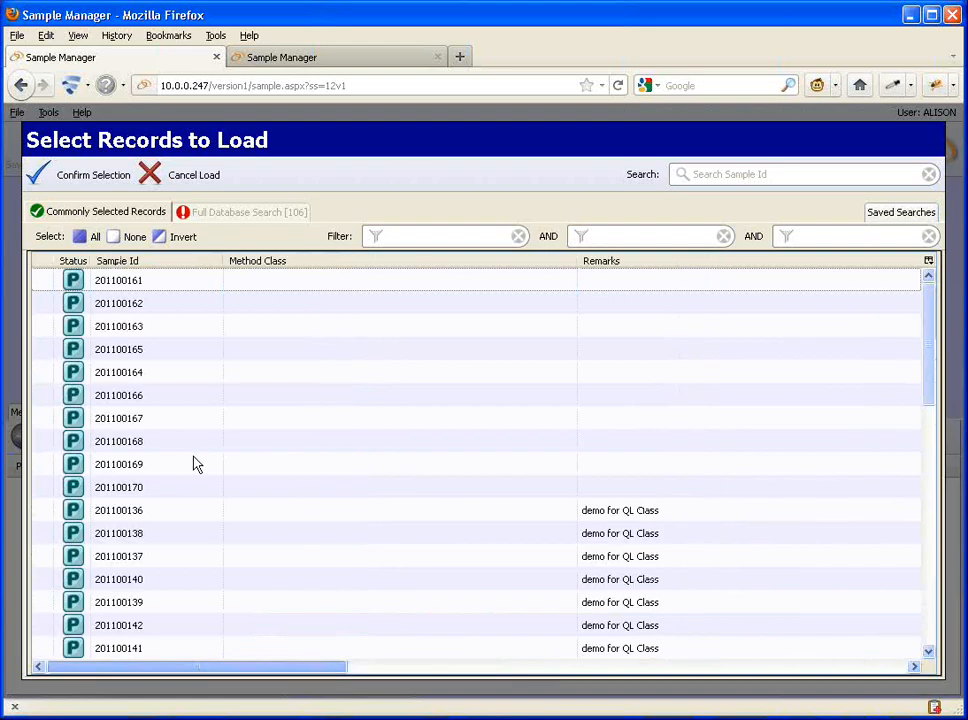
left_click(88, 236)
left_click(95, 180)
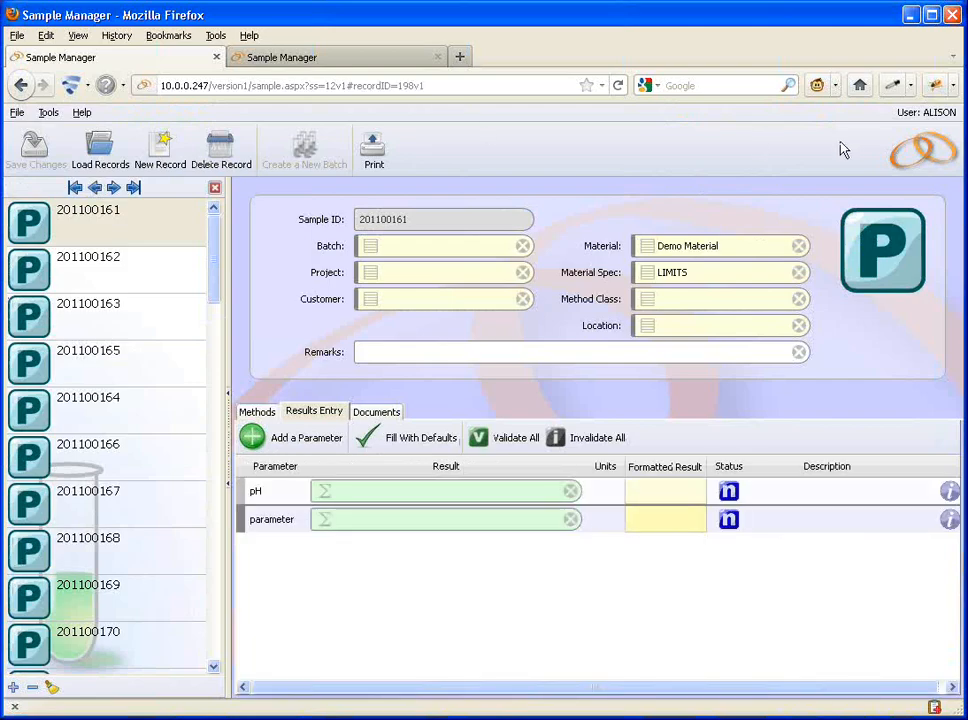
left_click(918, 168)
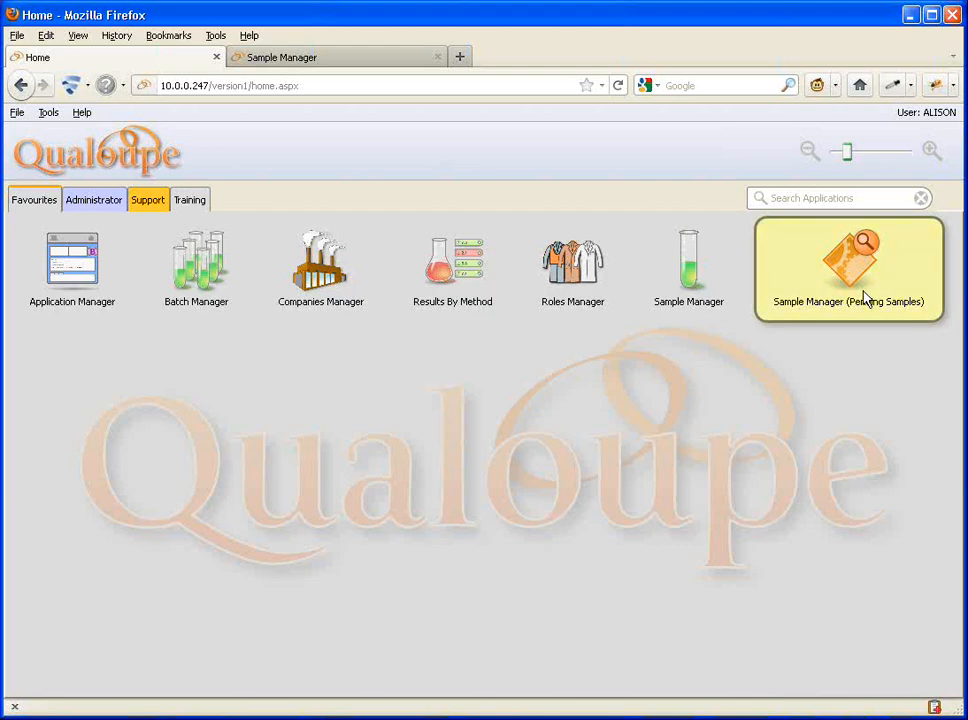
- Run the Sample Manager (Pending Samples) favourite, copy its page address, and return to the Home page without loading records
left_click(854, 314)
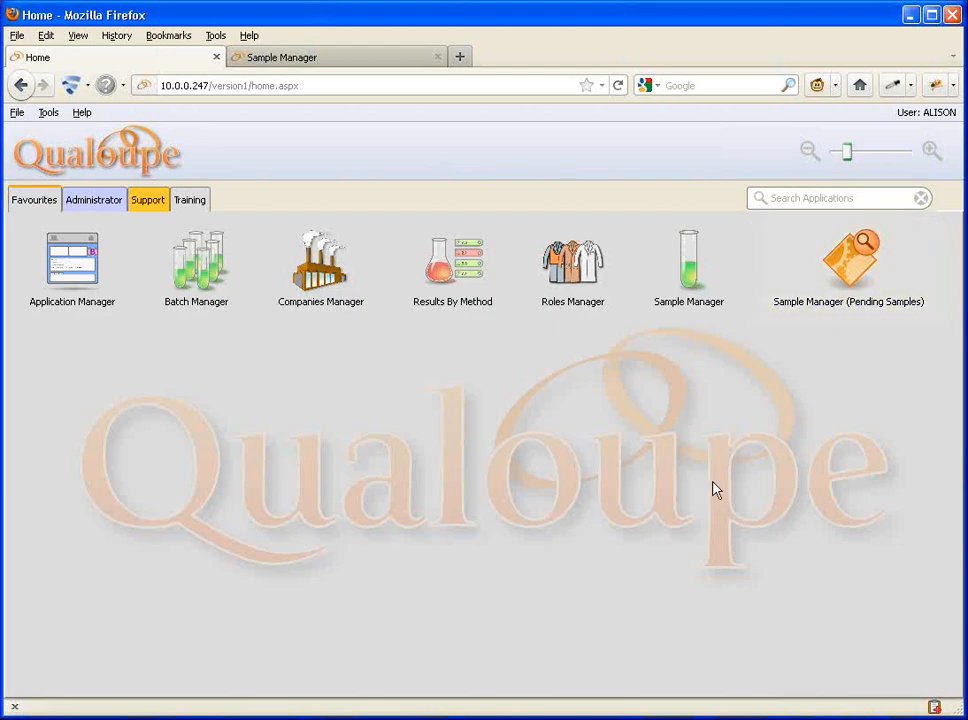
left_click(823, 280)
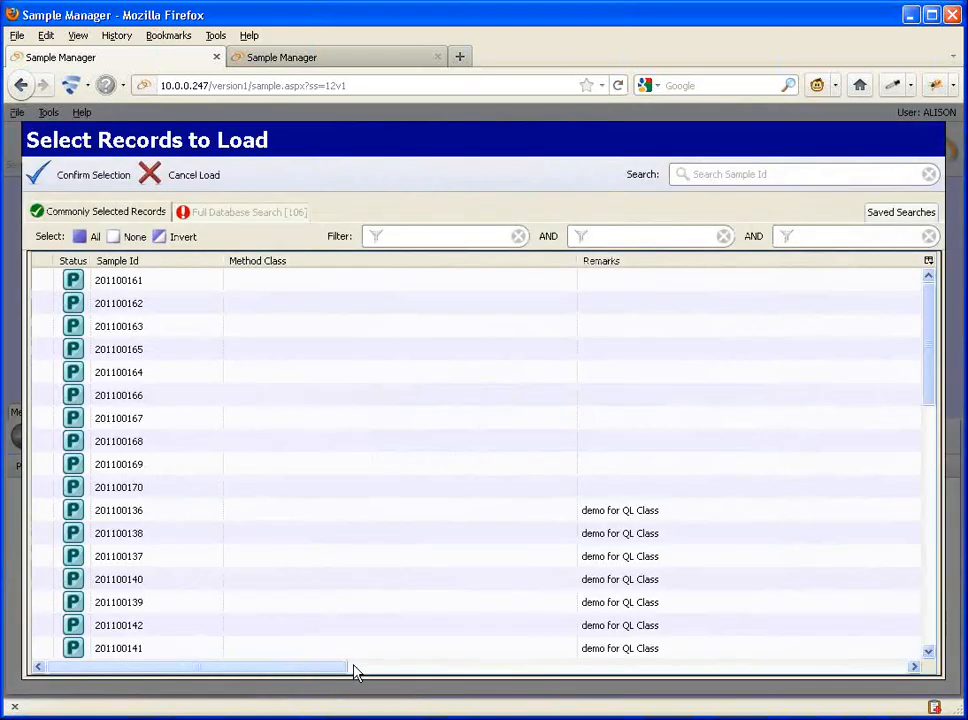
left_click_drag(353, 672, 587, 654)
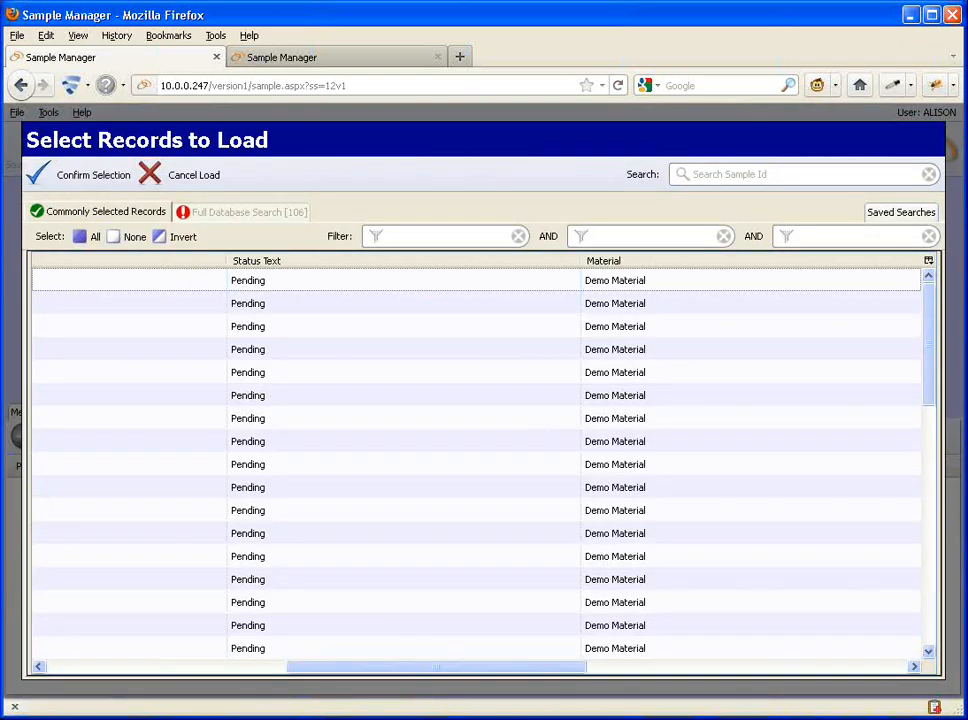
left_click_drag(362, 676, 100, 677)
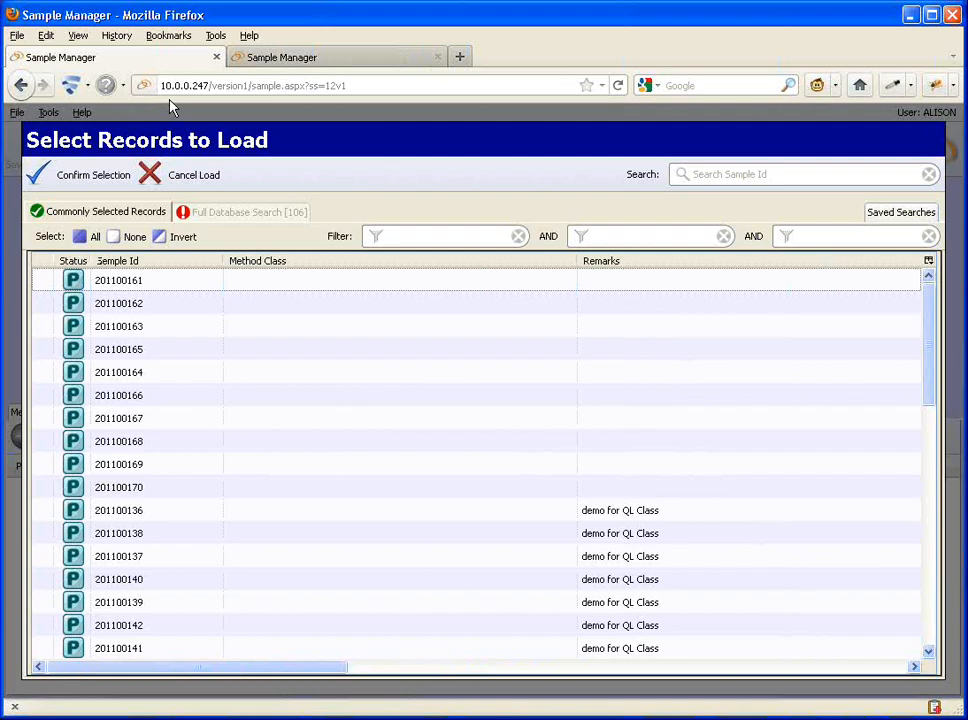
left_click(358, 84)
key("ctrl+c")
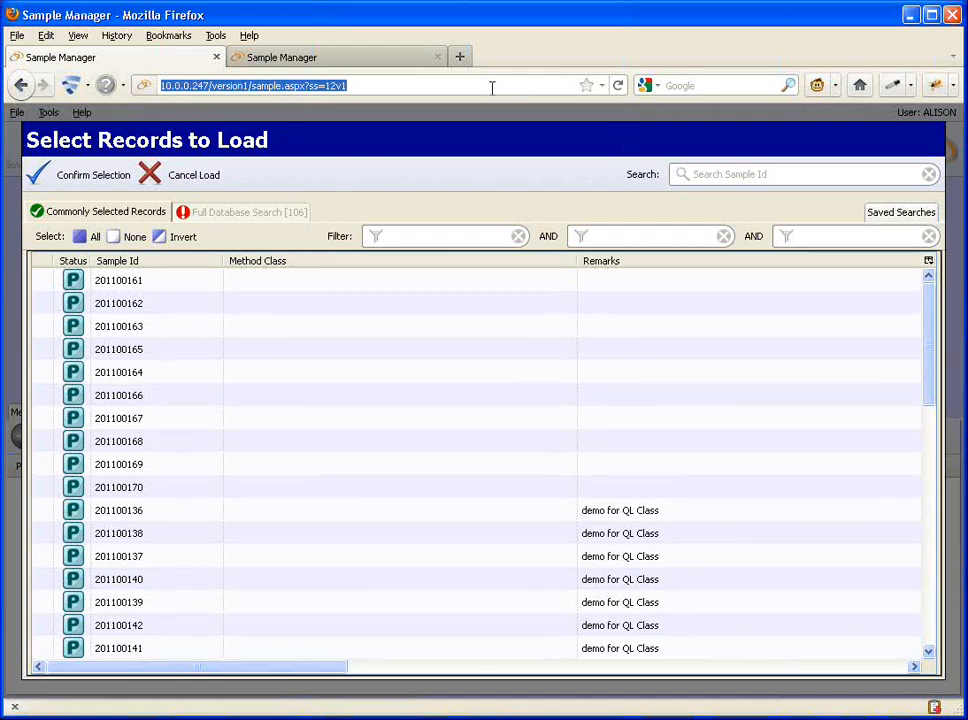
left_click(183, 178)
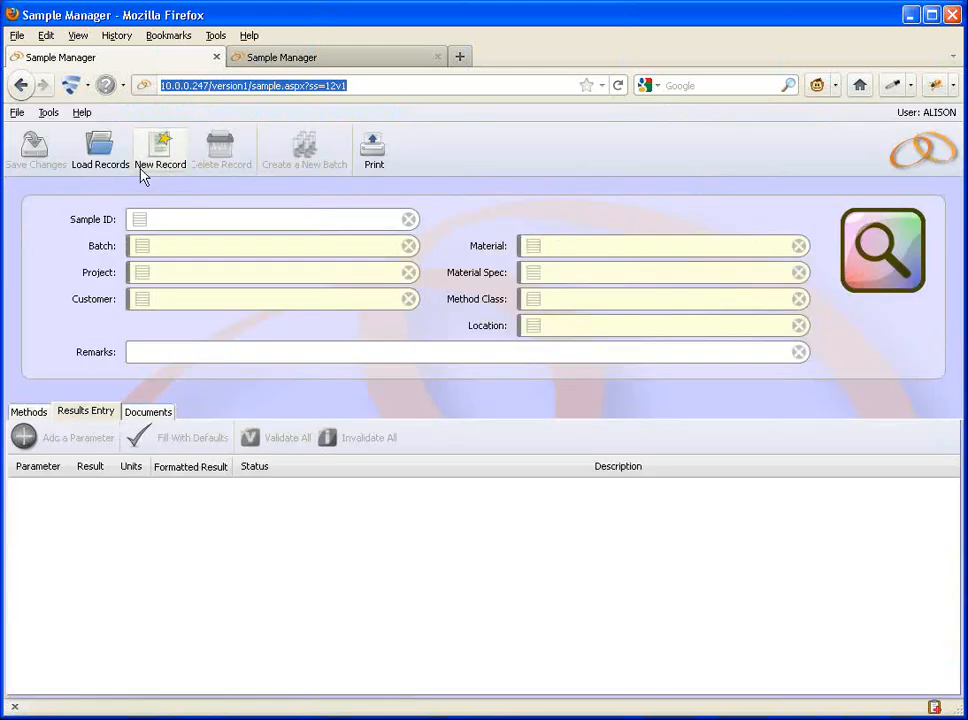
left_click(903, 163)
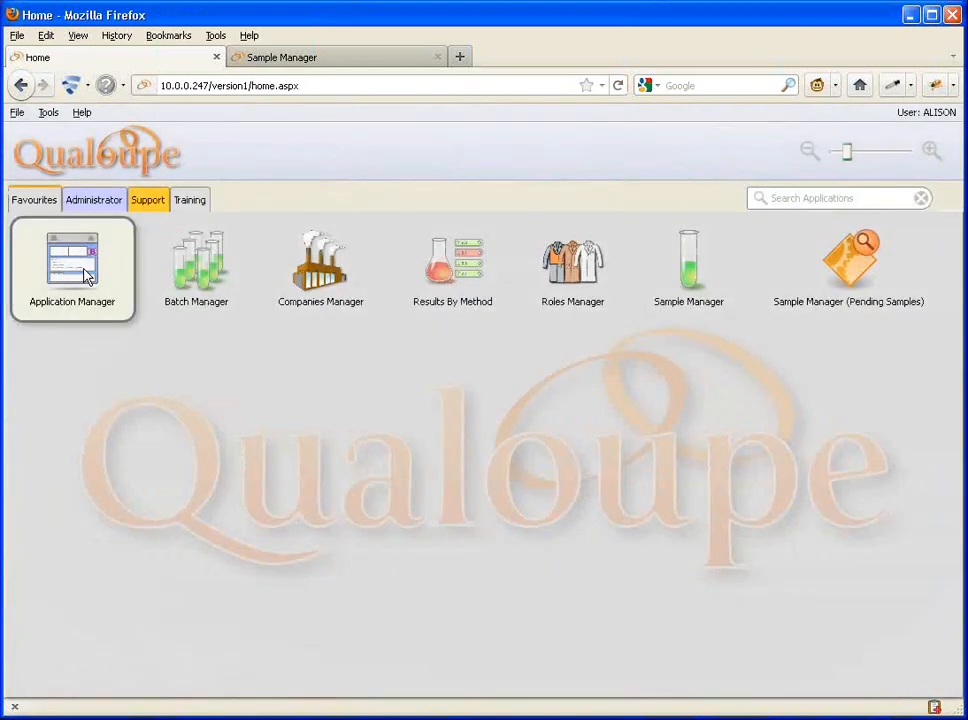
left_click(85, 276)
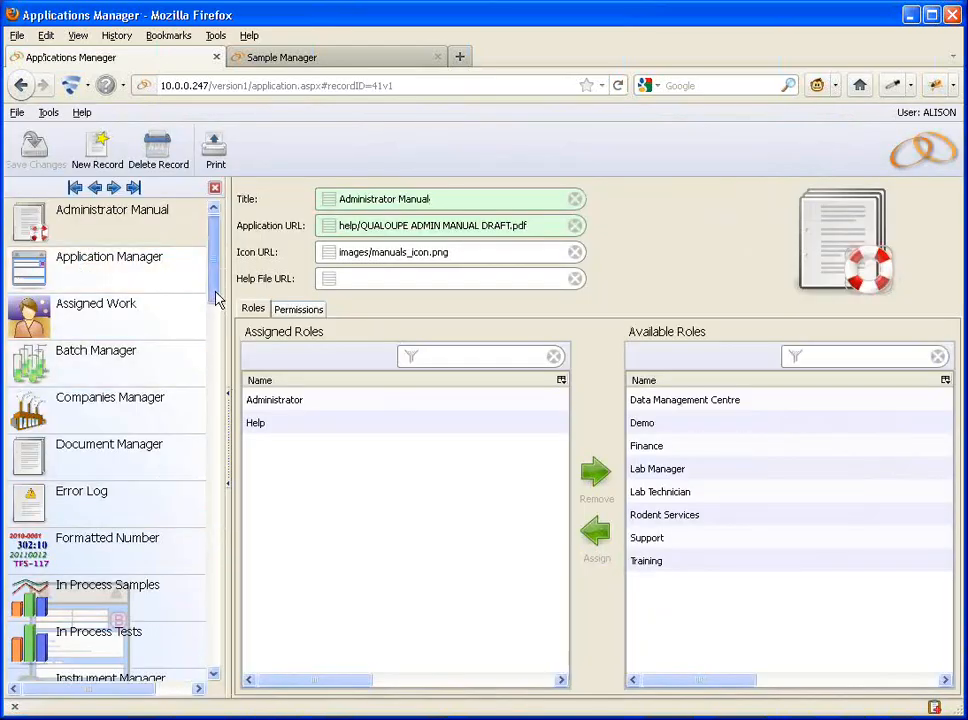
left_click_drag(218, 298, 222, 265)
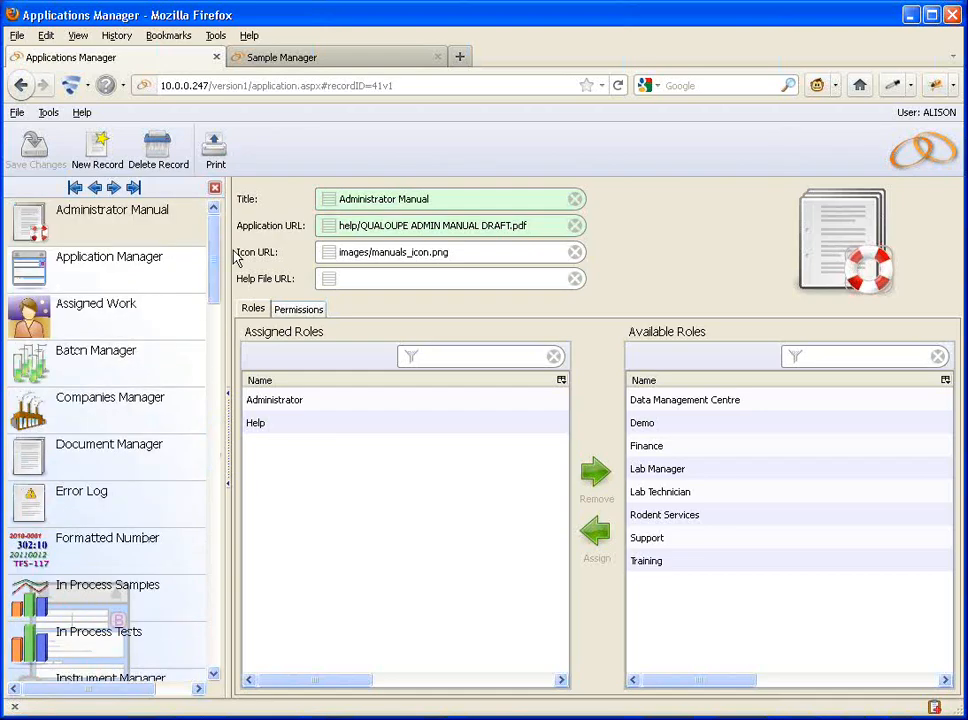
left_click(97, 160)
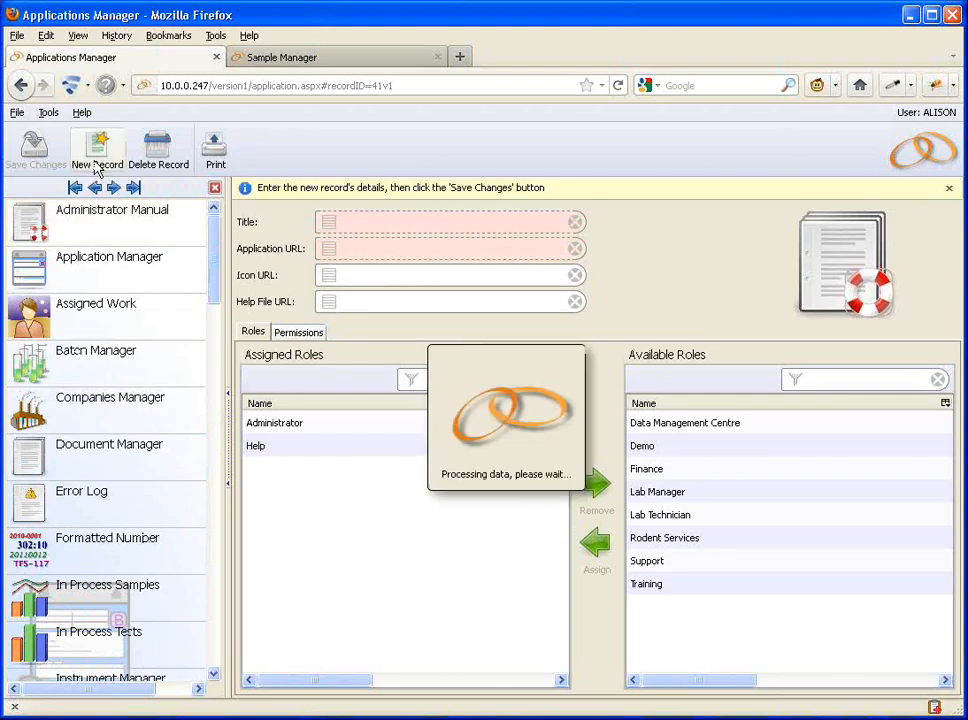
left_click(366, 224)
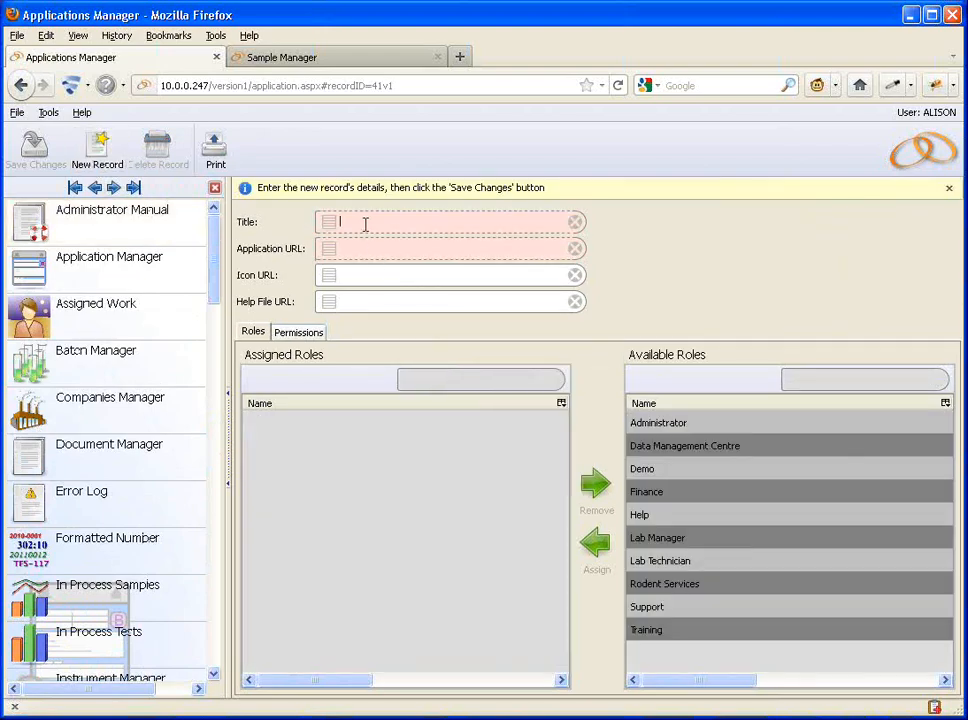
type("Pening Sampled")
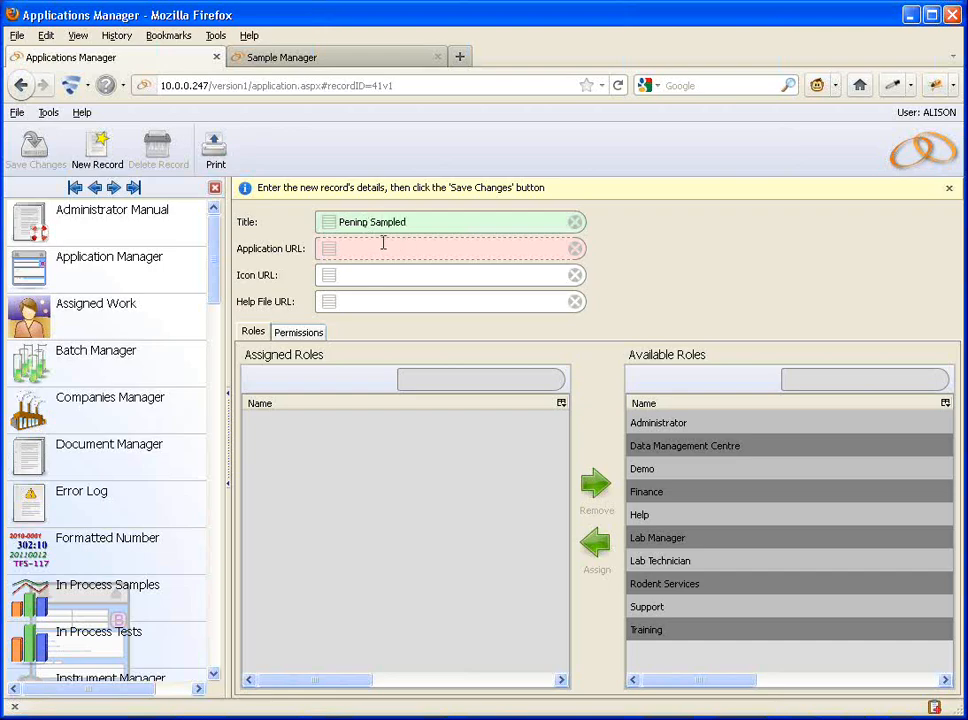
left_click(355, 222)
type("d")
left_click(415, 222)
key("BackSpace")
type("s")
left_click(369, 249)
key("ctrl+v")
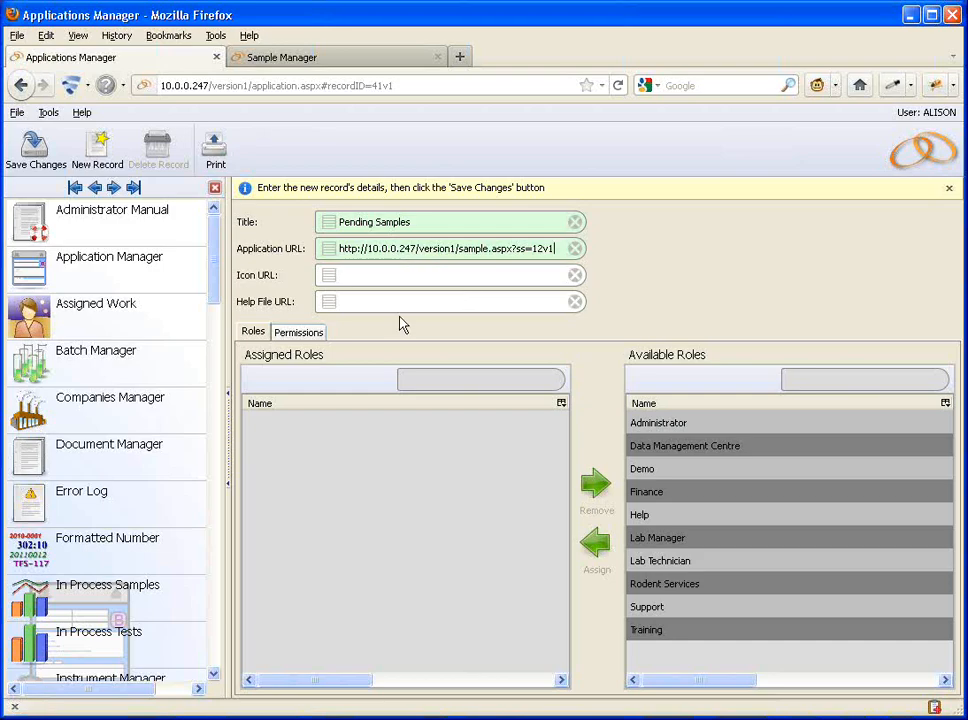
- Set the new application's Icon URL to images/sample_manager_icon.png and save the record
left_click(335, 285)
left_click(330, 277)
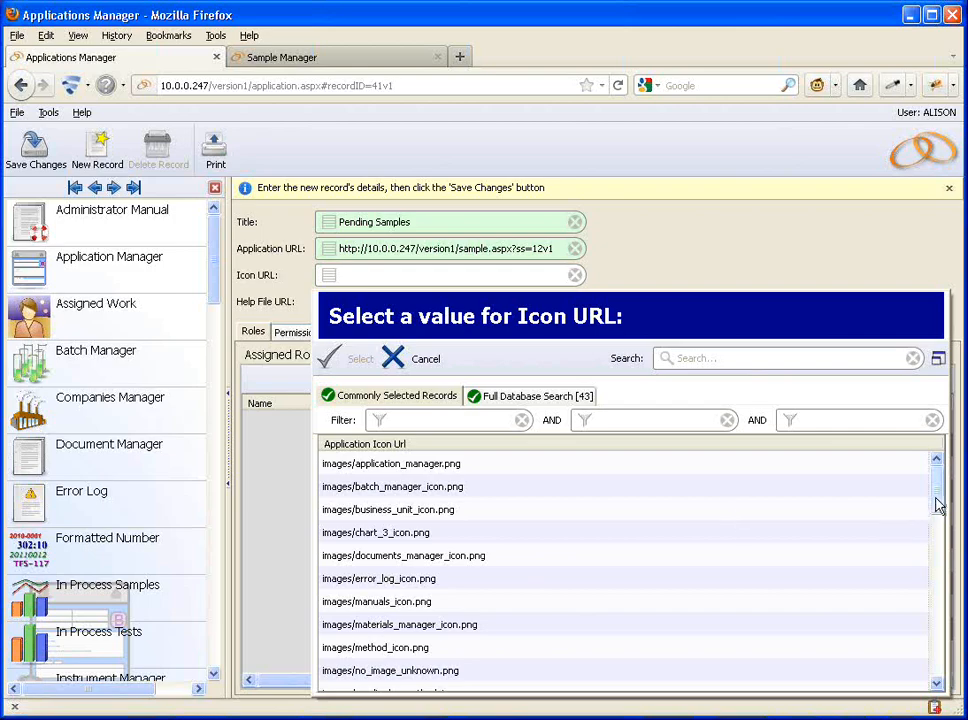
left_click_drag(938, 502, 938, 548)
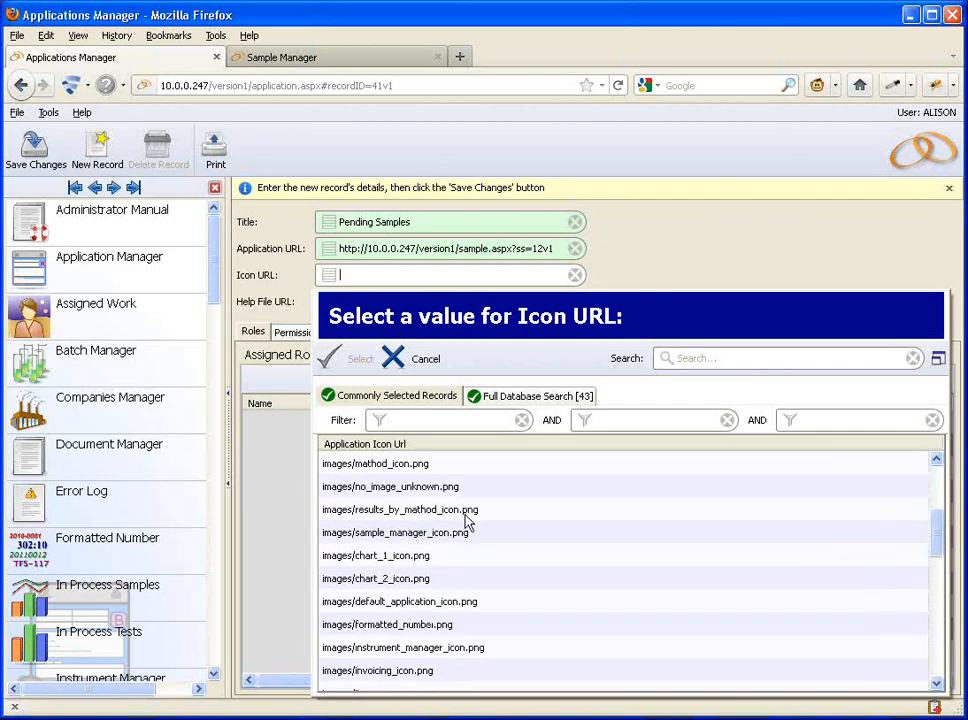
left_click(433, 533)
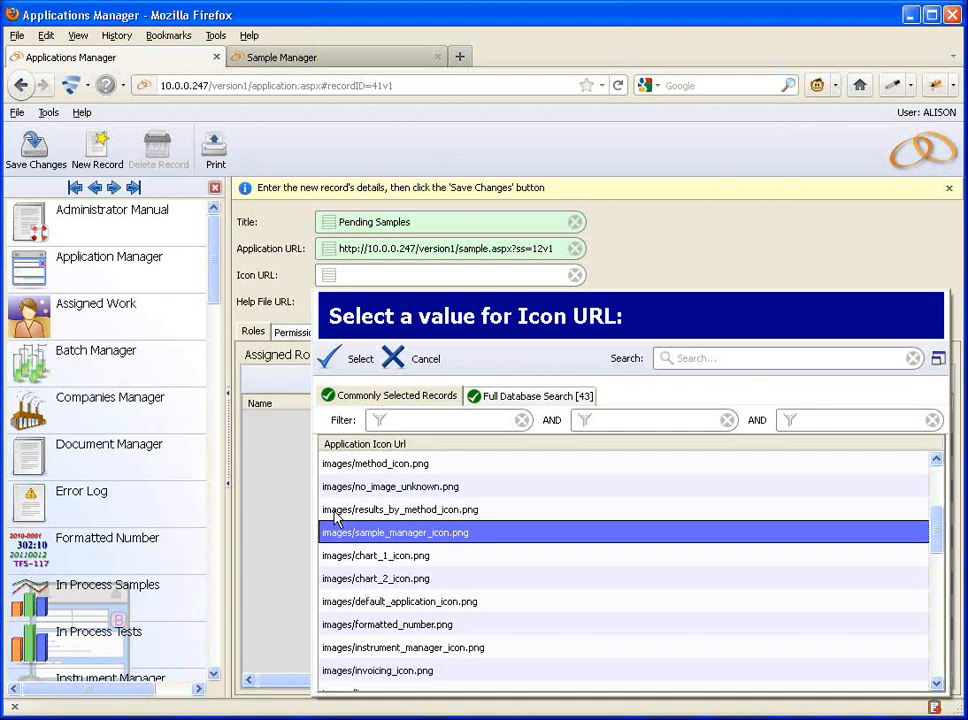
left_click(348, 362)
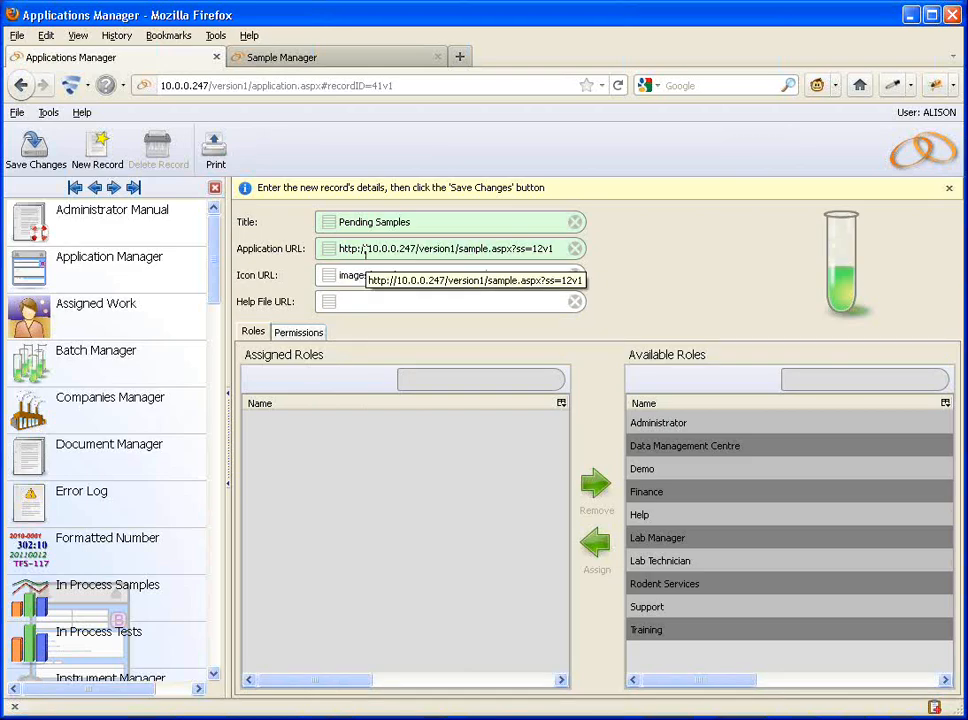
key("BackSpace")
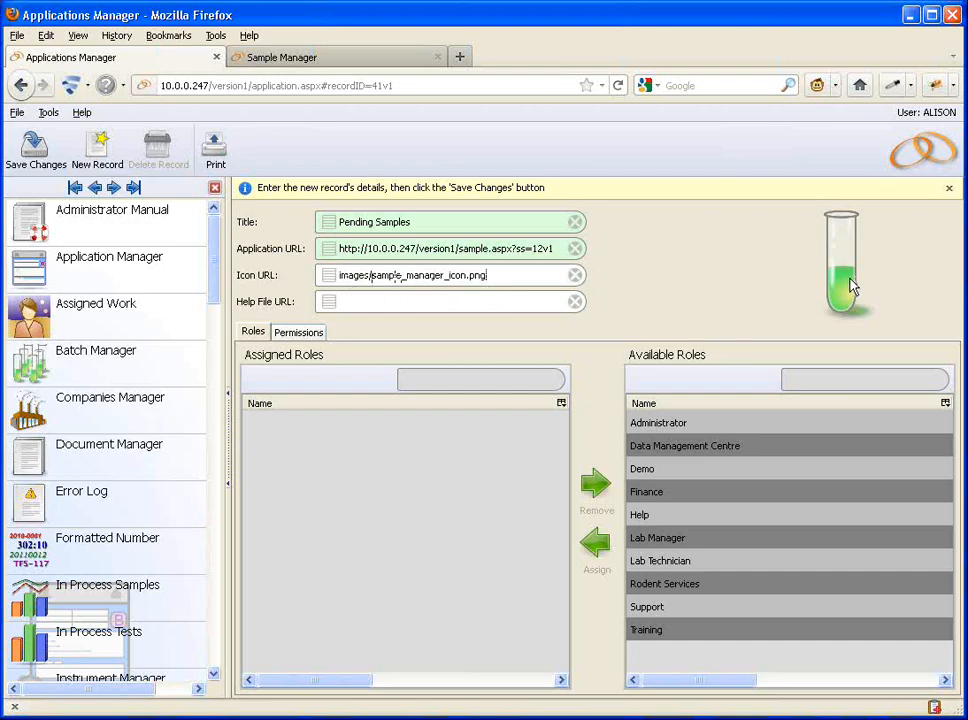
left_click(372, 301)
left_click(37, 150)
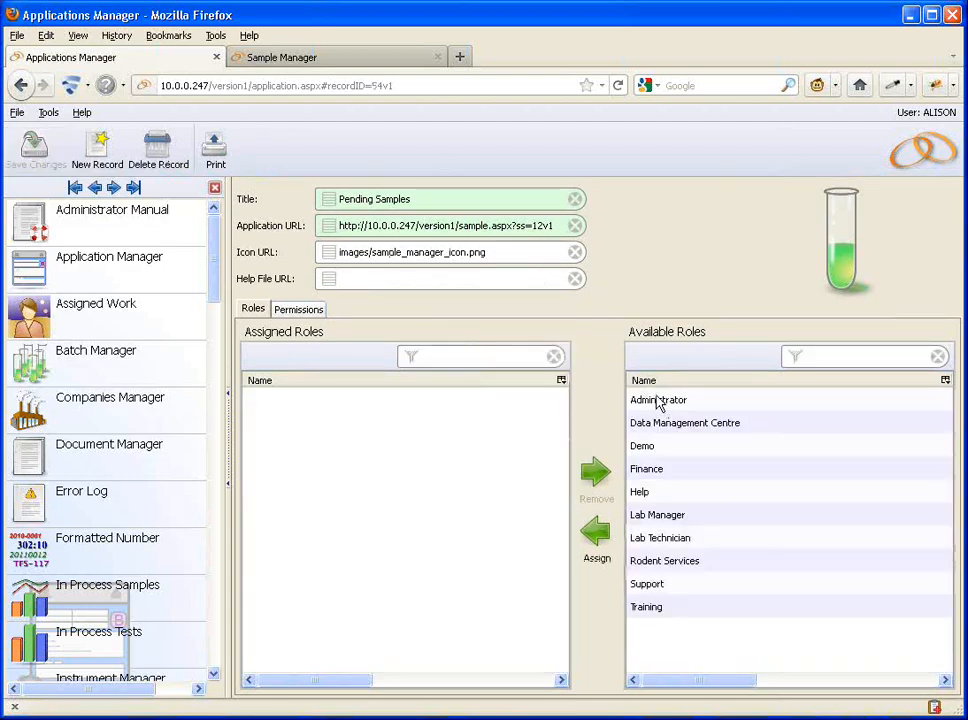
- Assign the Administrator role to the Pending Samples application and save the changes
left_click(658, 401)
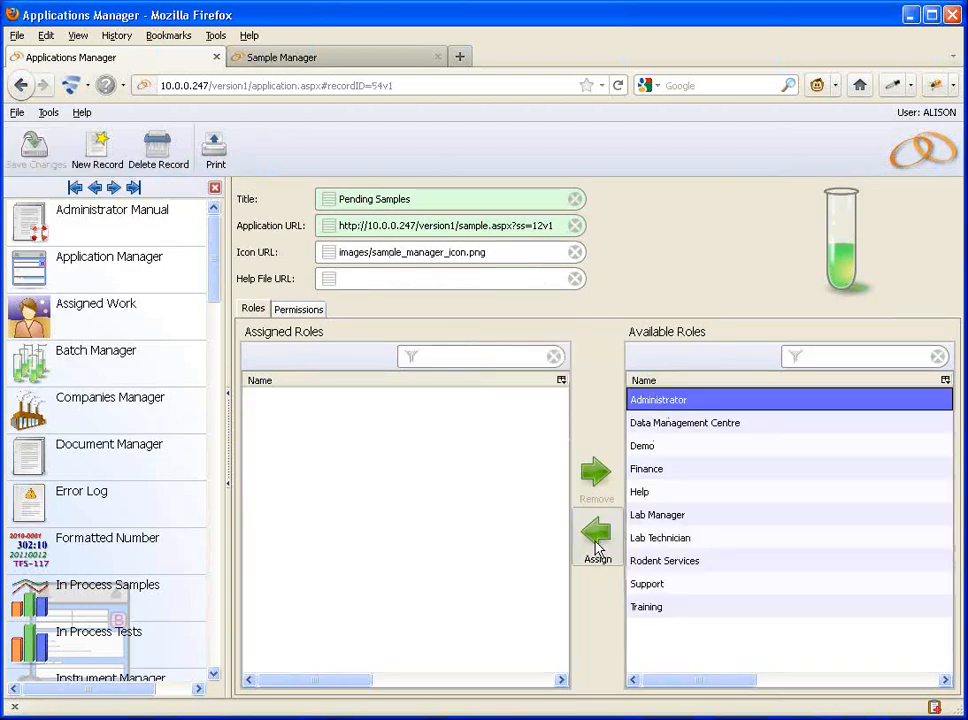
left_click(596, 540)
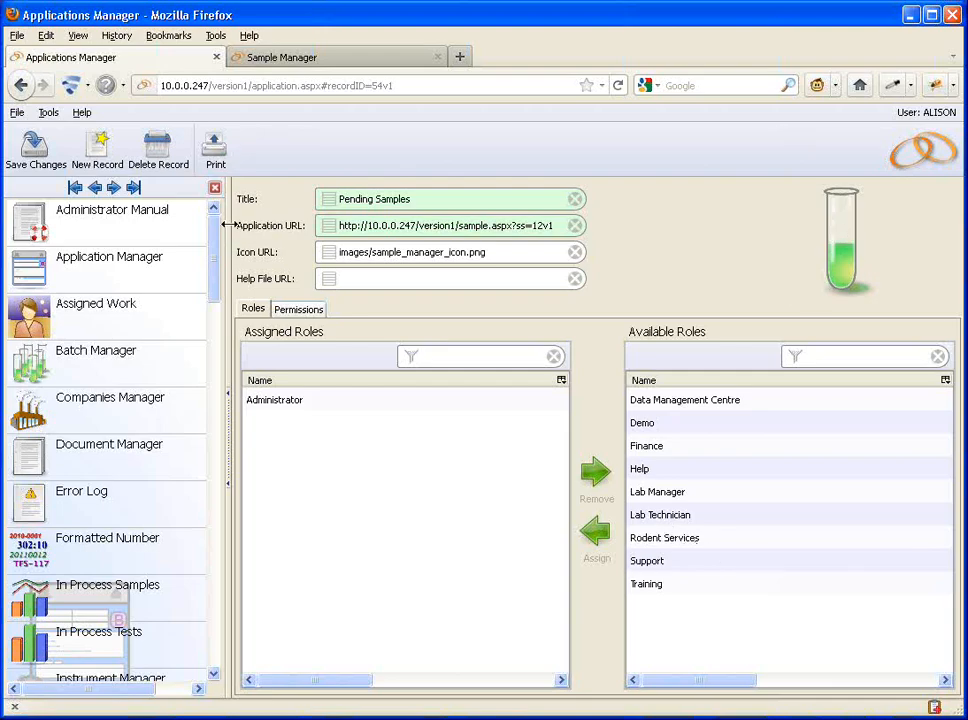
left_click(35, 150)
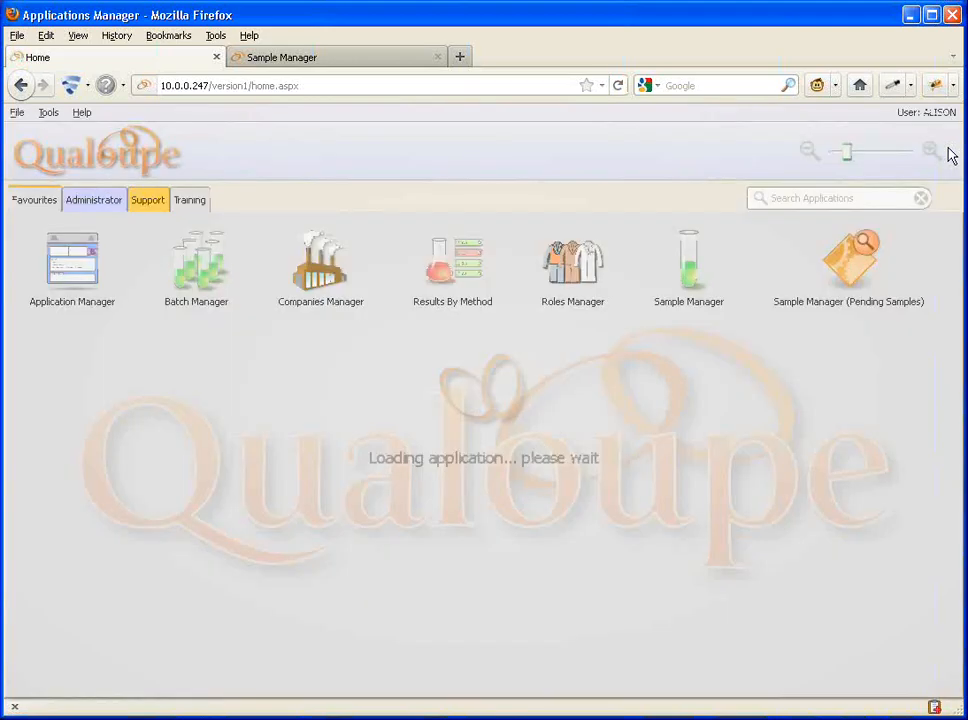
- Launch Pending Samples from the Administrator applications, cancel loading its records, and return to the Administrator applications
left_click(88, 201)
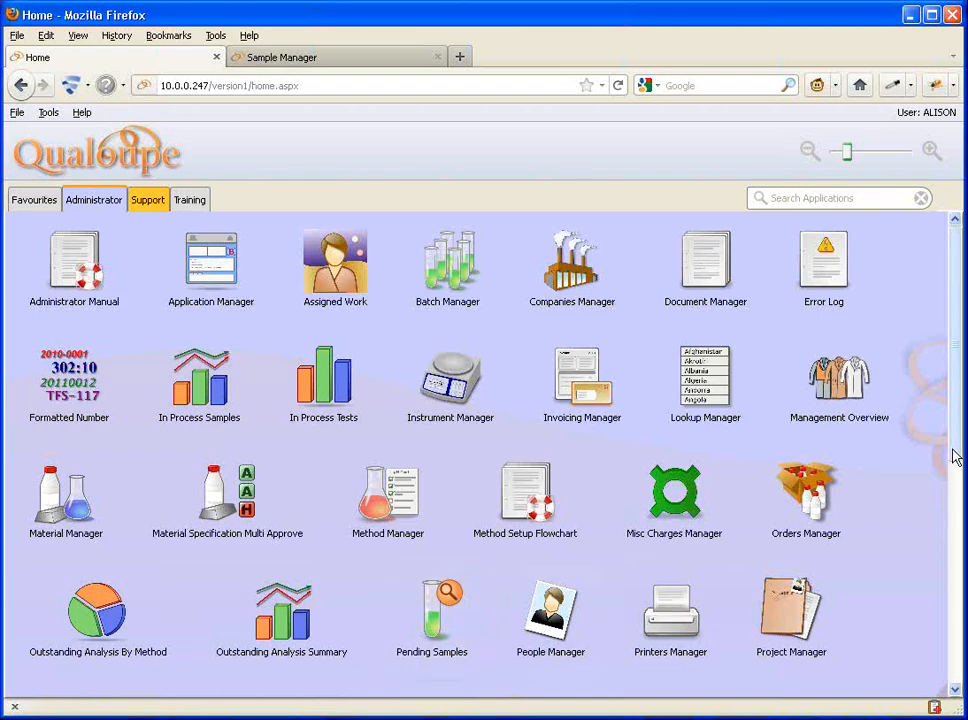
scroll(953, 456, "down", 1)
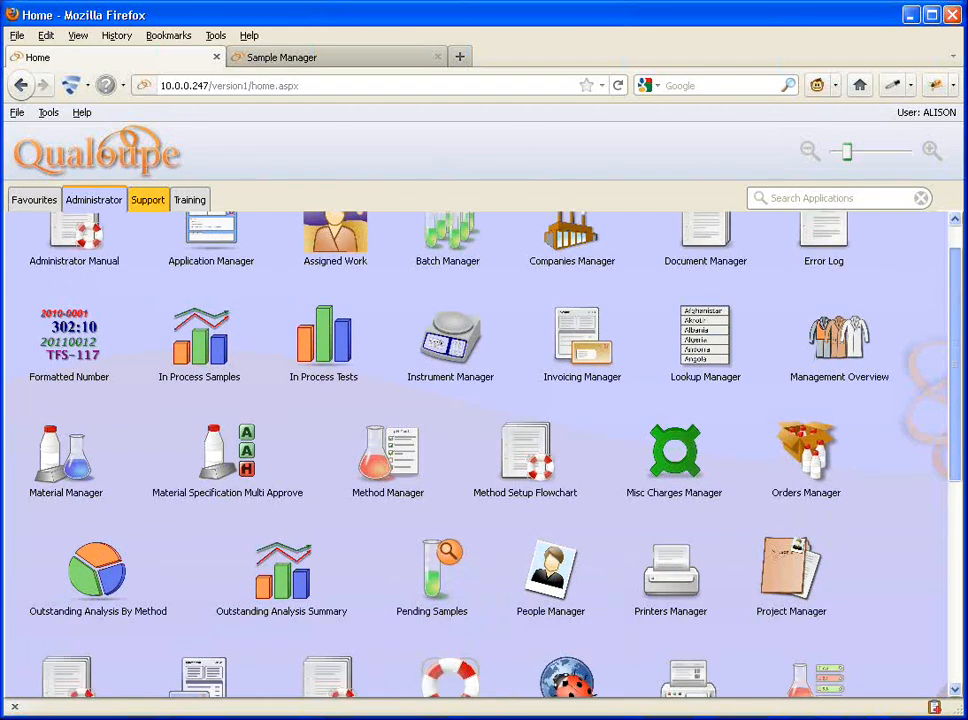
scroll(467, 491, "down", 3)
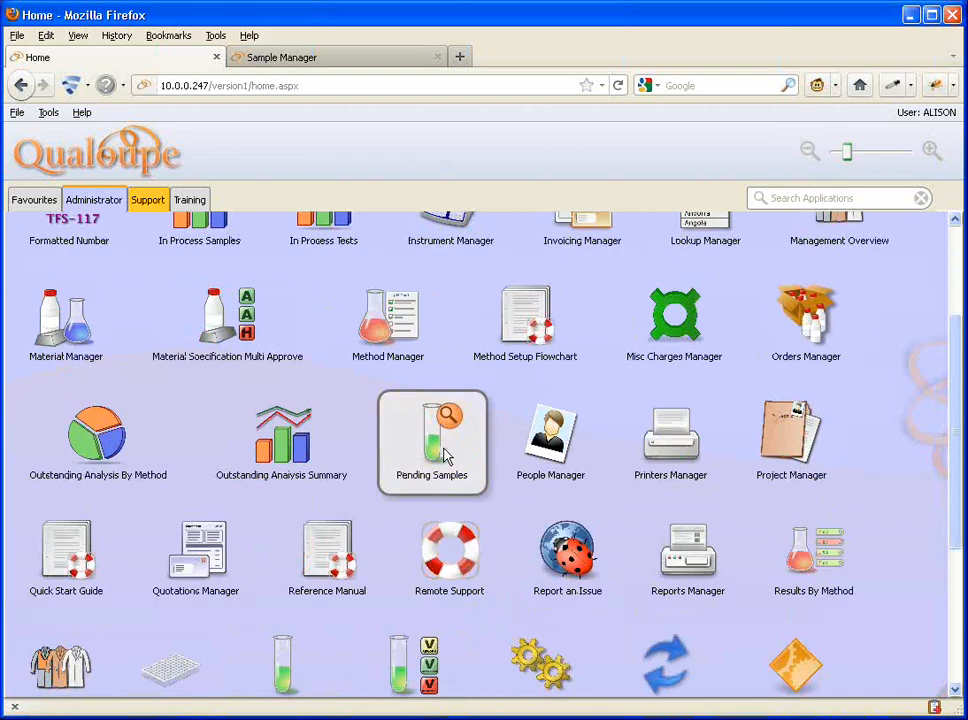
left_click(446, 456)
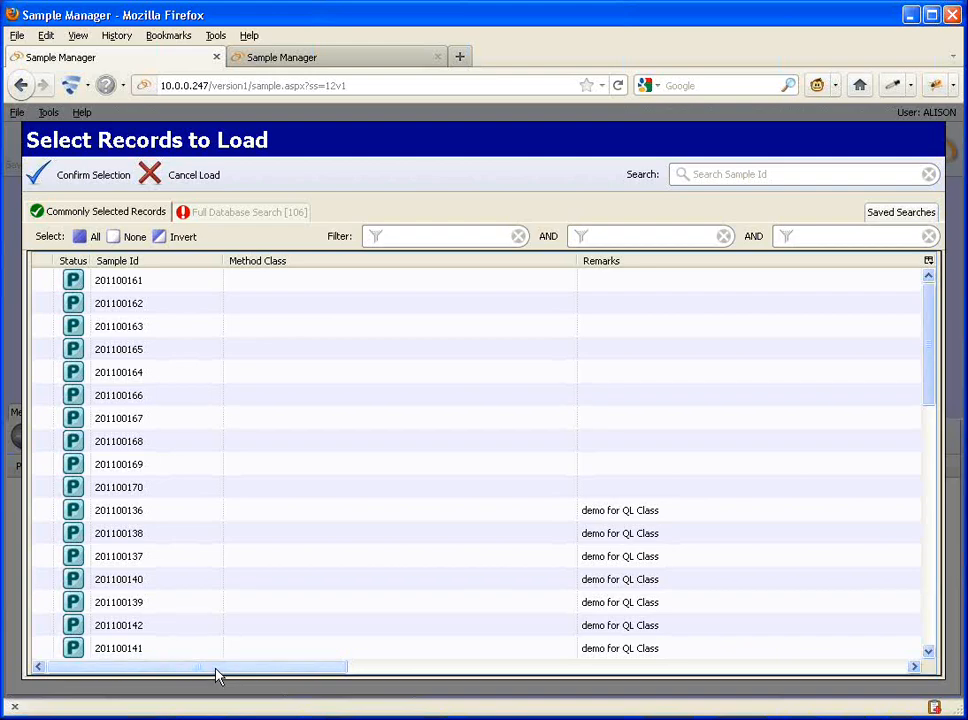
left_click_drag(216, 676, 165, 668)
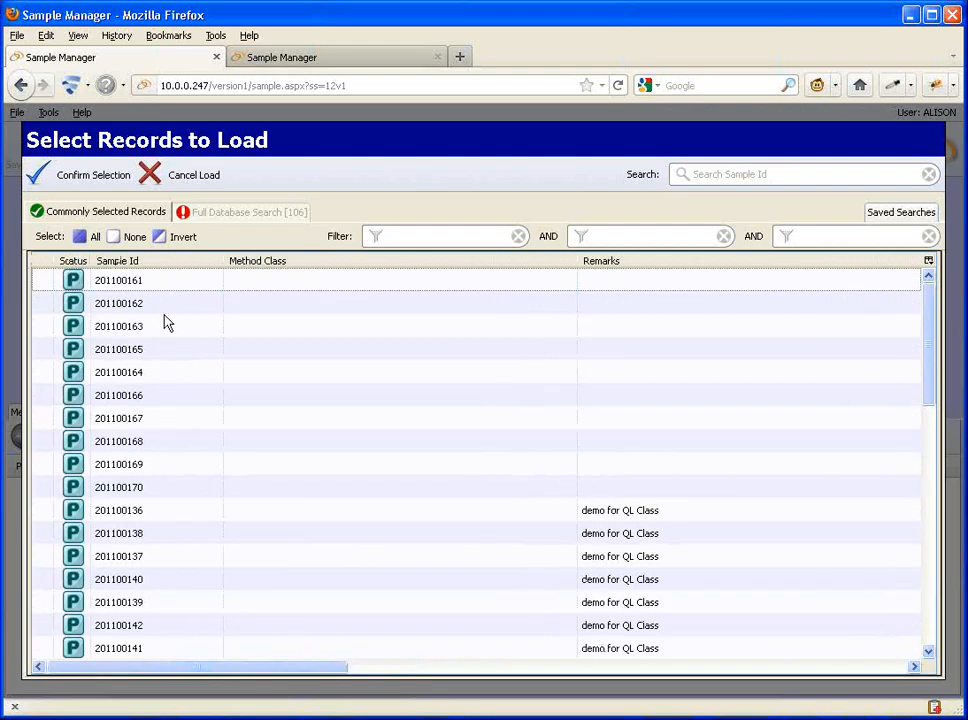
left_click(158, 182)
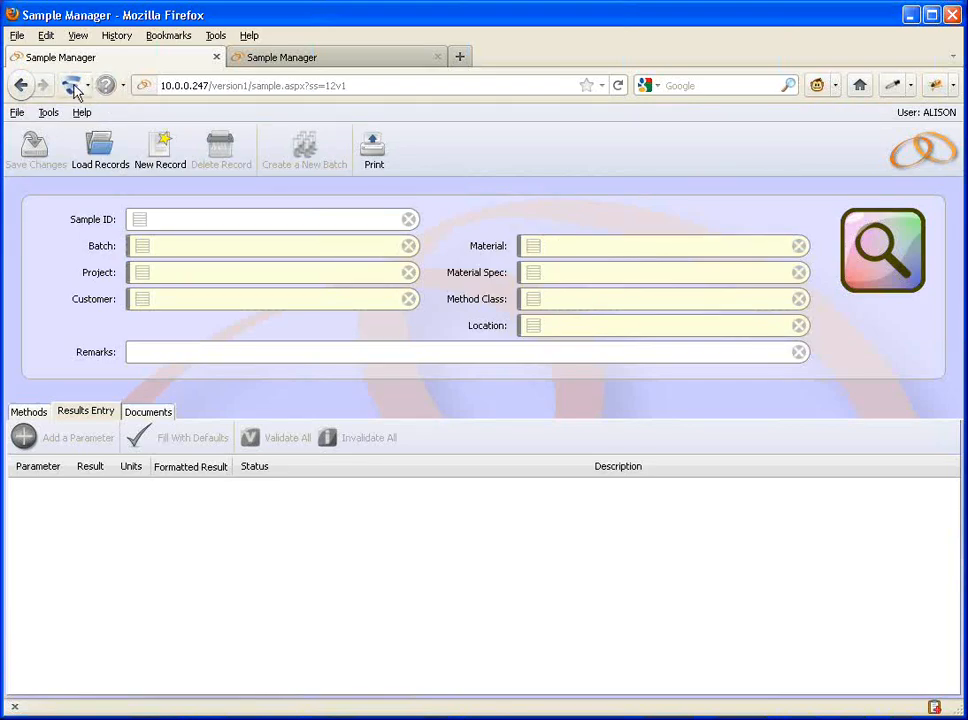
left_click(920, 152)
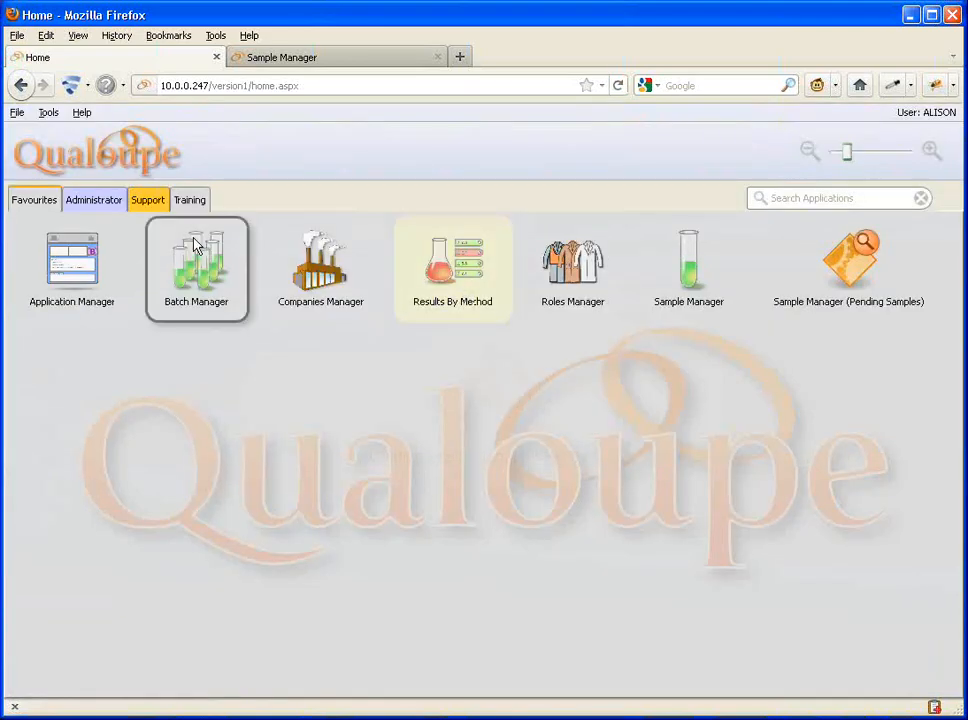
left_click(101, 205)
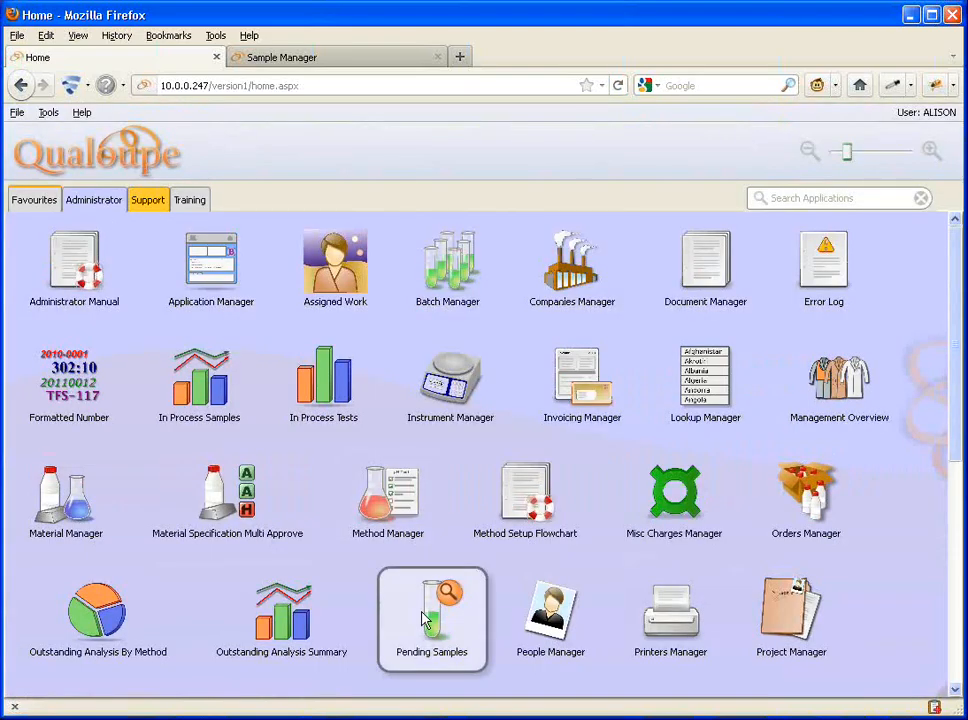